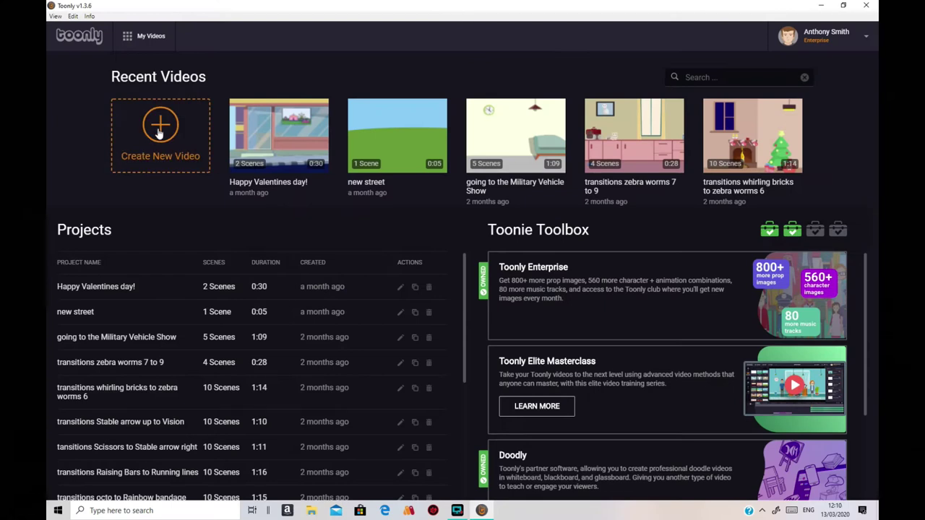
Step: Create a new video titled 'How to get characters waking across the scene easily'
click(160, 132)
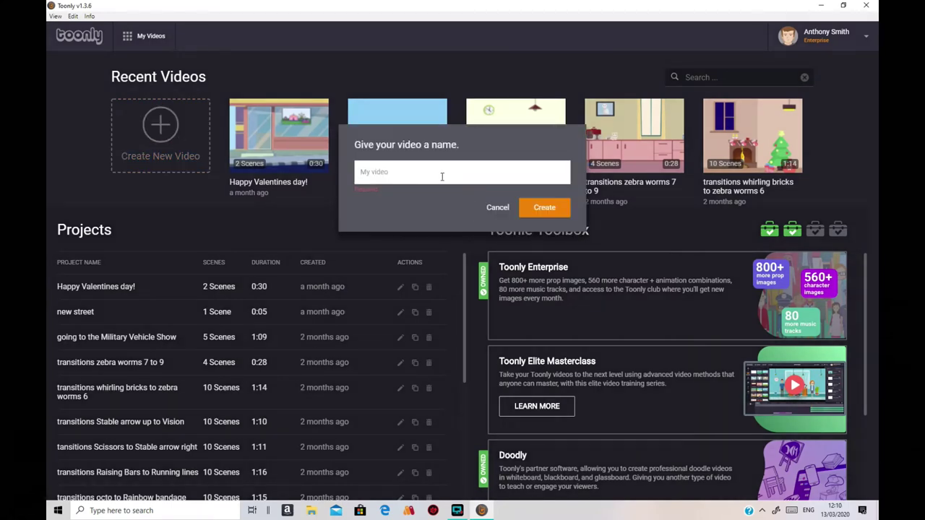
text(H)
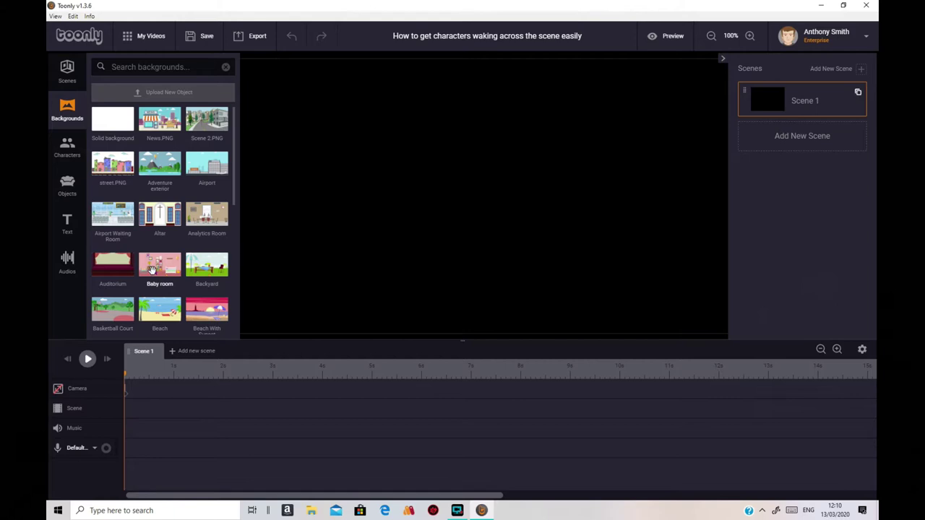
Step: Add the Construction background, a city skyline with a crane, to Scene 1
scroll(174, 253, down, 3)
scroll(210, 264, down, 4)
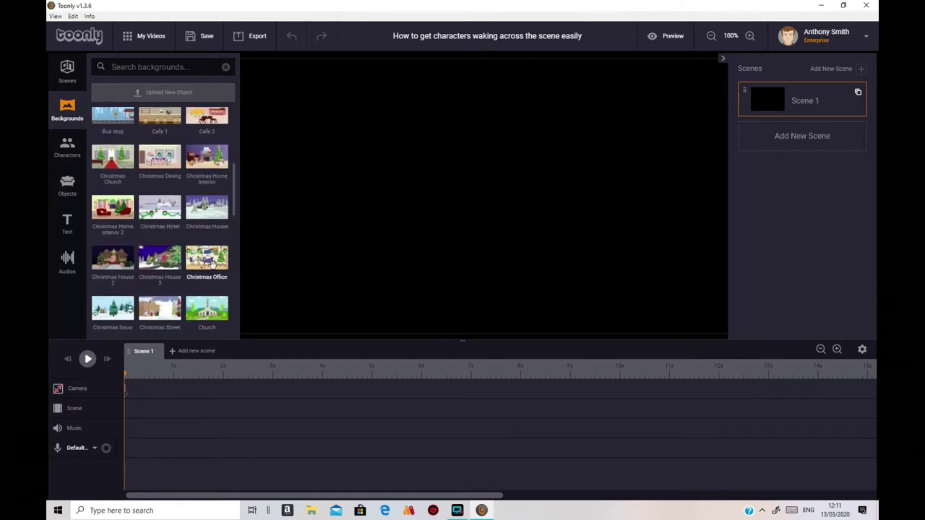
scroll(207, 264, down, 3)
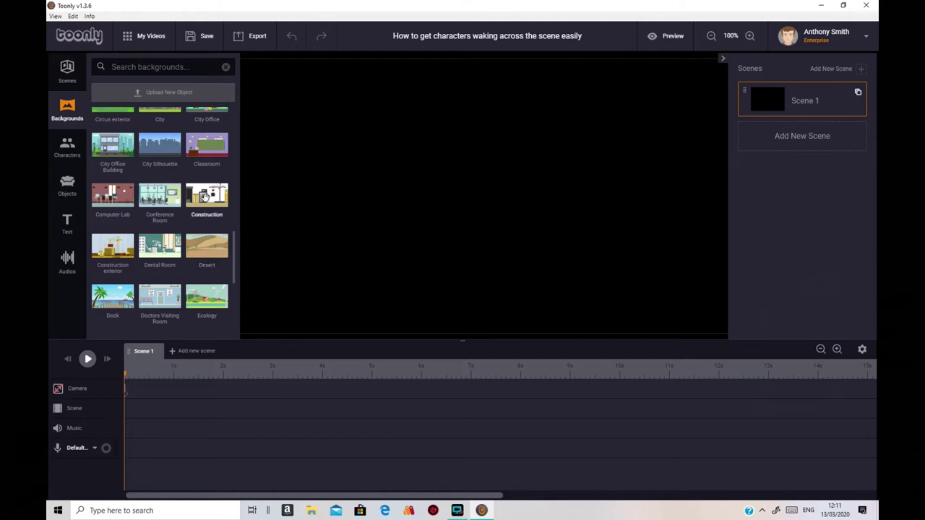
drag(207, 196, 422, 211)
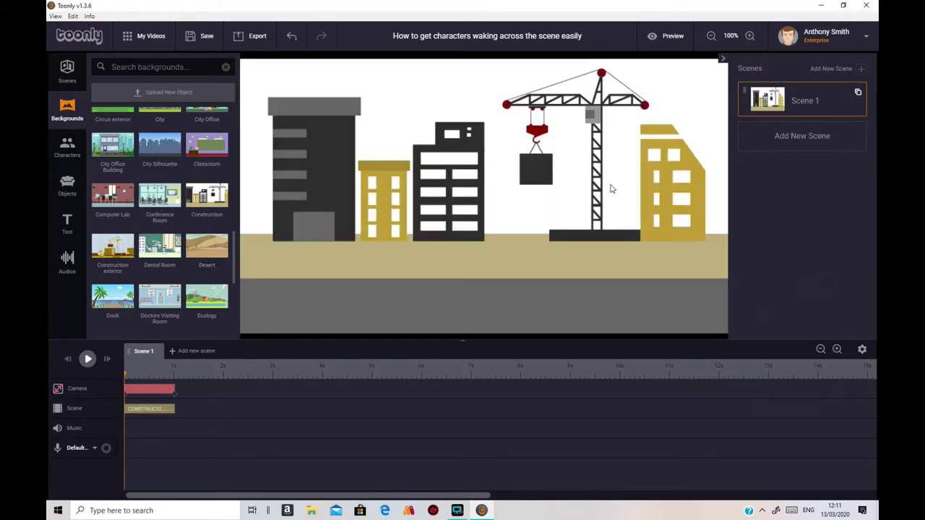
click(456, 510)
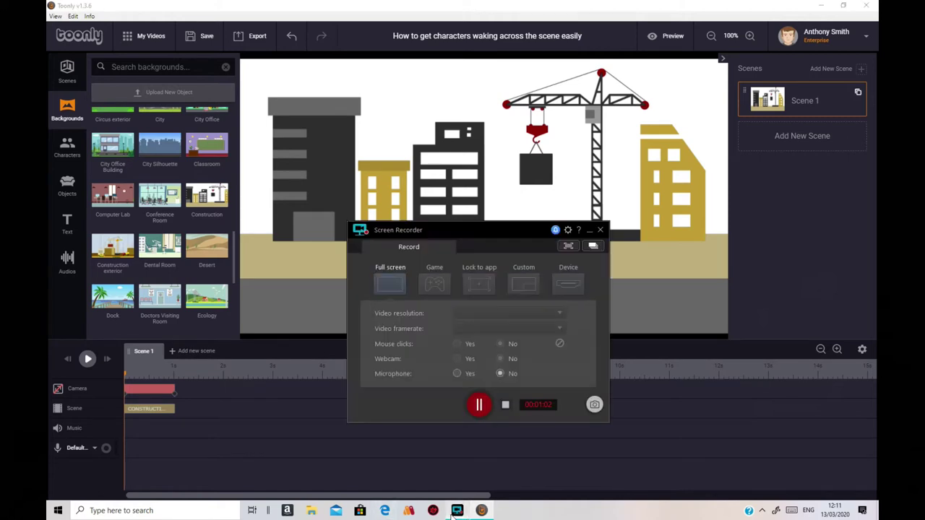
click(457, 512)
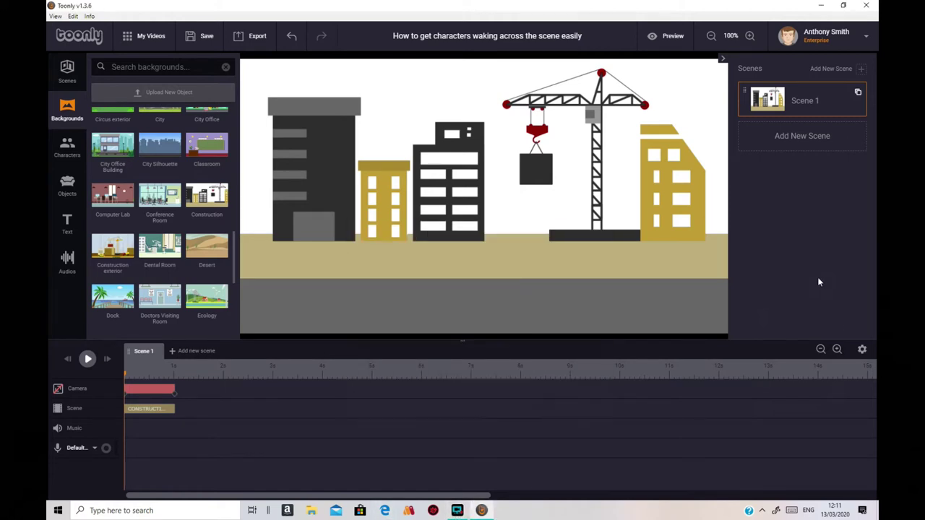
Step: Place the female worker by the yellow building, the bearded worker left, and the East Asian Boy right
click(67, 149)
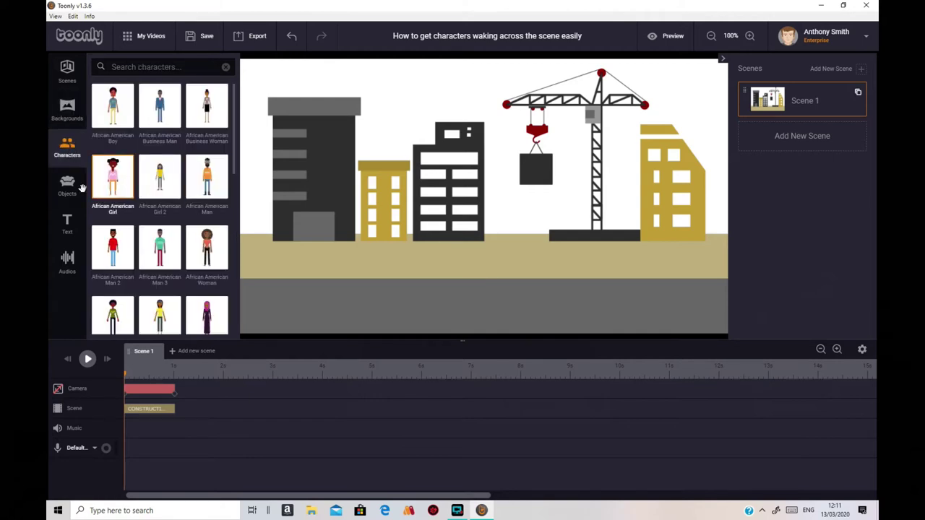
scroll(181, 210, down, 10)
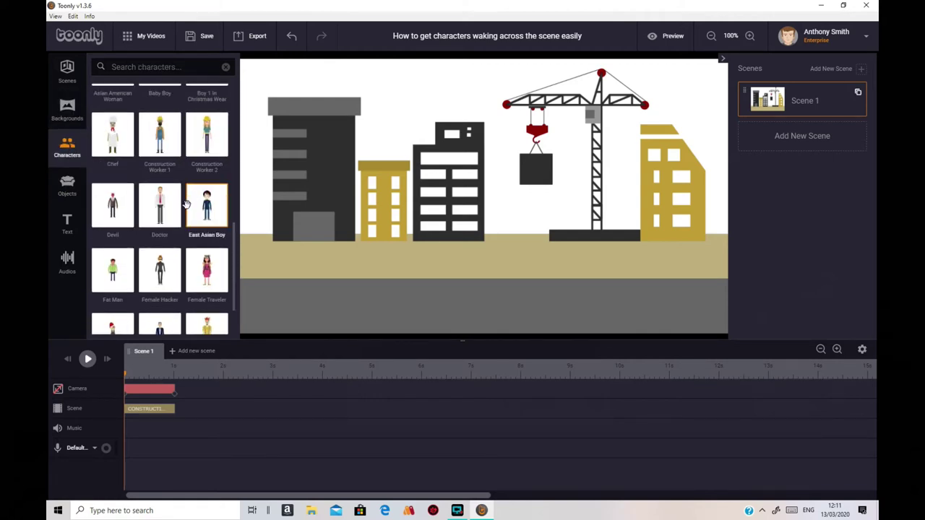
scroll(182, 239, down, 5)
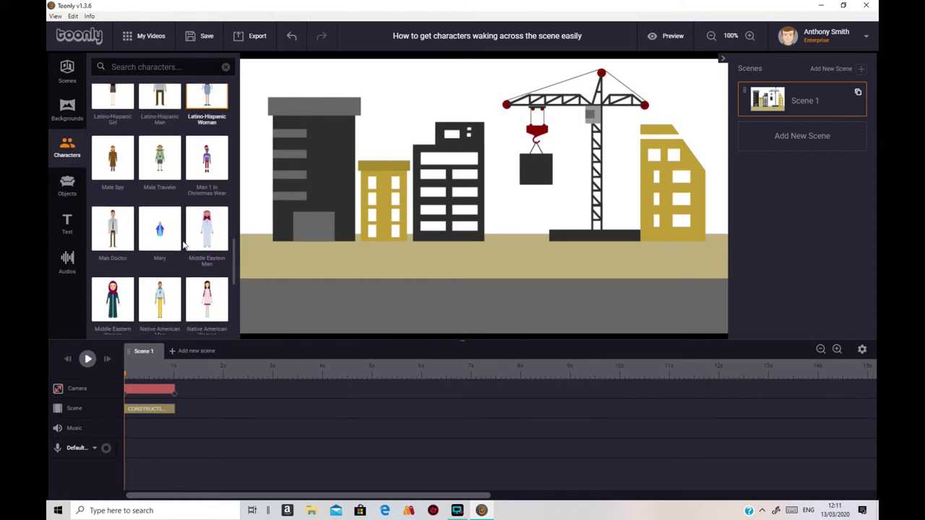
scroll(182, 239, down, 10)
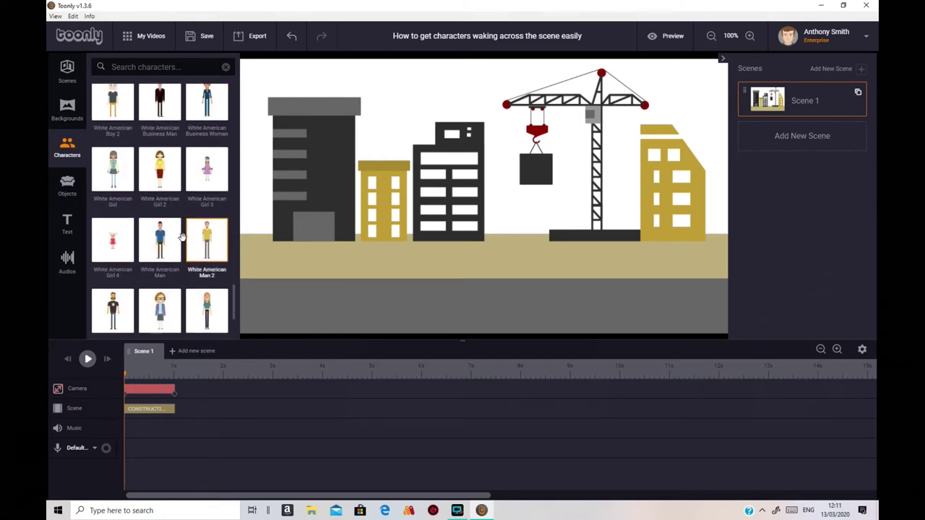
scroll(182, 239, up, 8)
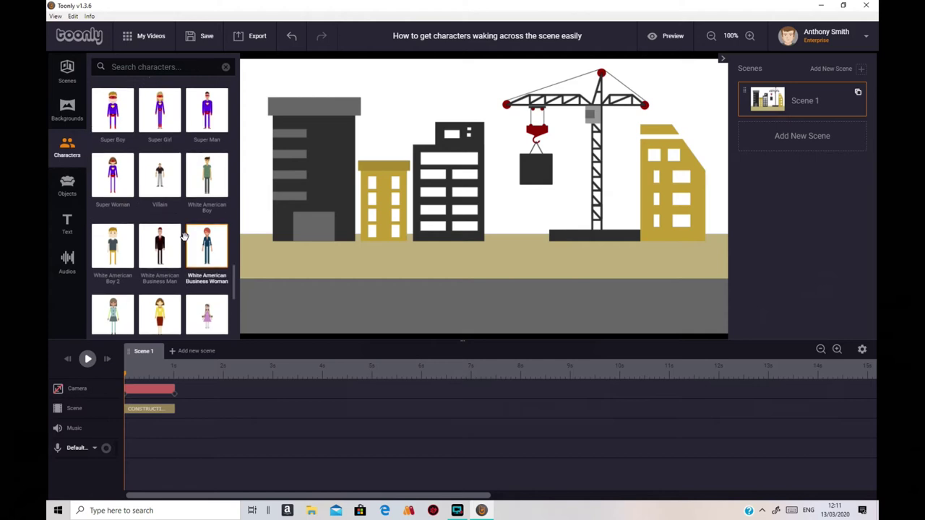
scroll(184, 237, up, 6)
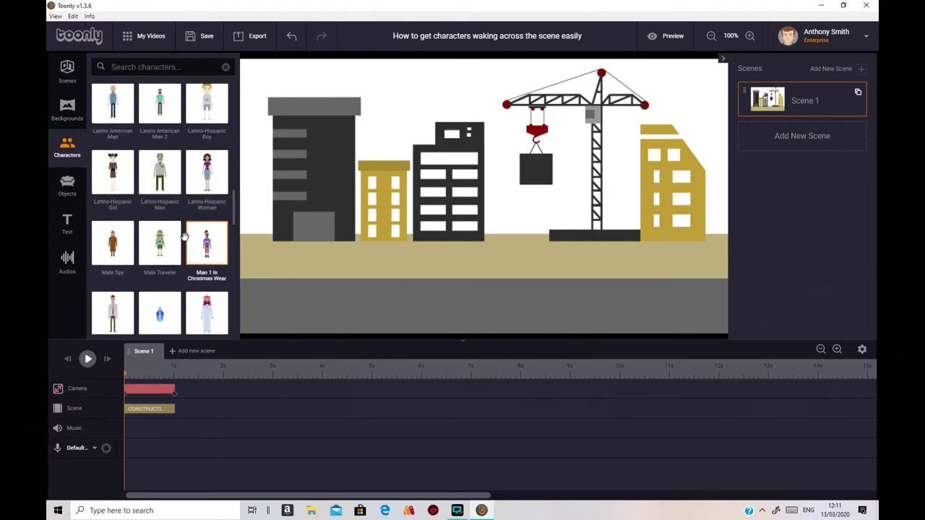
scroll(184, 237, up, 5)
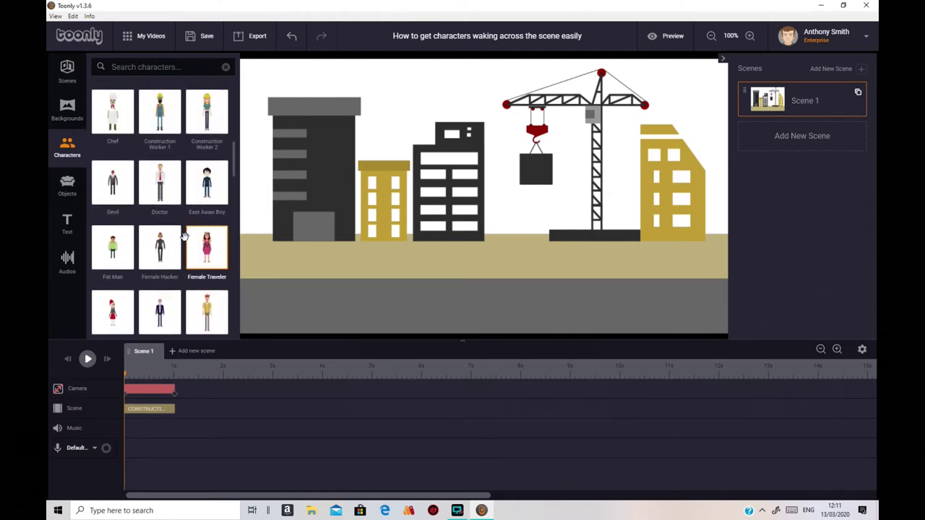
drag(201, 230, 676, 220)
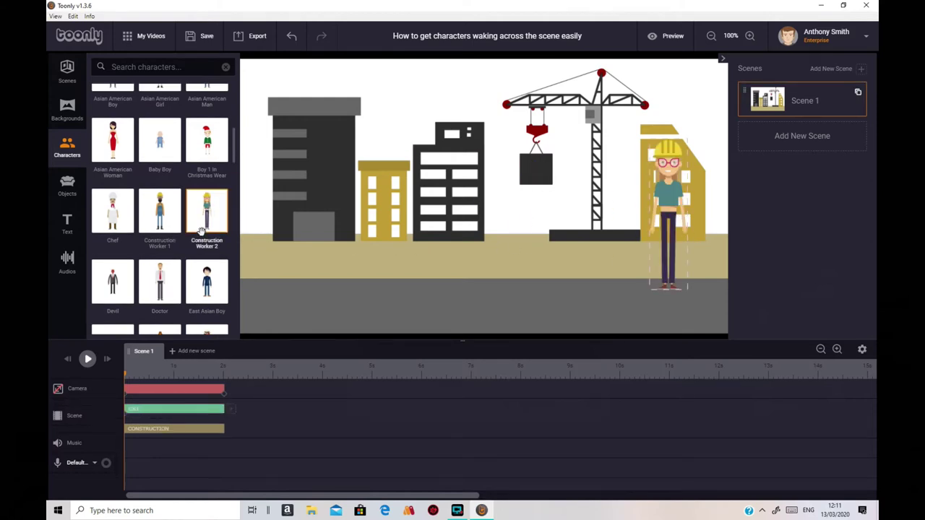
drag(159, 217, 274, 235)
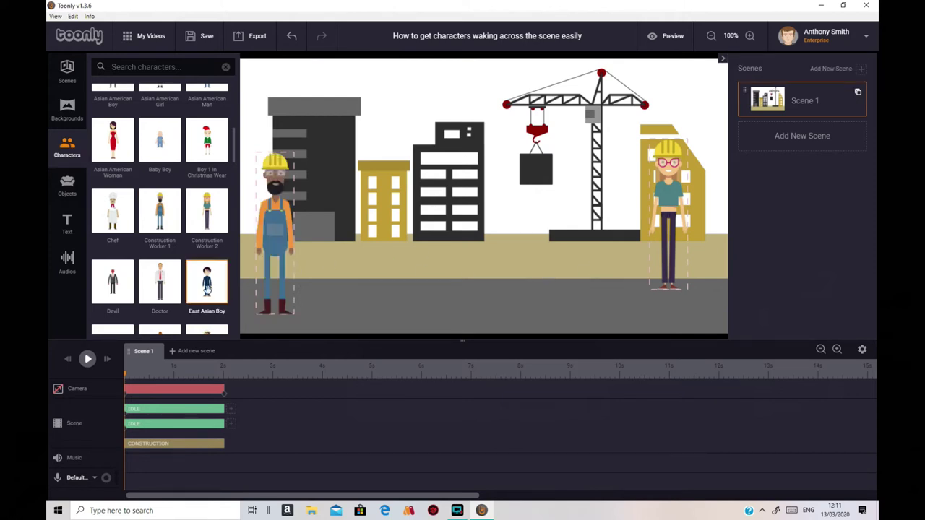
drag(206, 284, 487, 198)
click(694, 271)
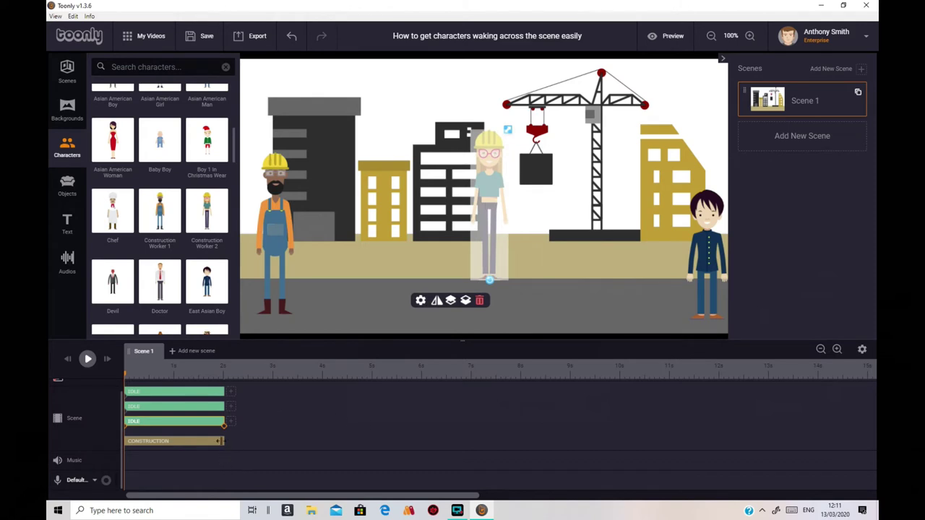
Step: Extend the CONSTRUCTION background bar and the woman's IDLE bar to about 13.5 s
drag(228, 445, 795, 438)
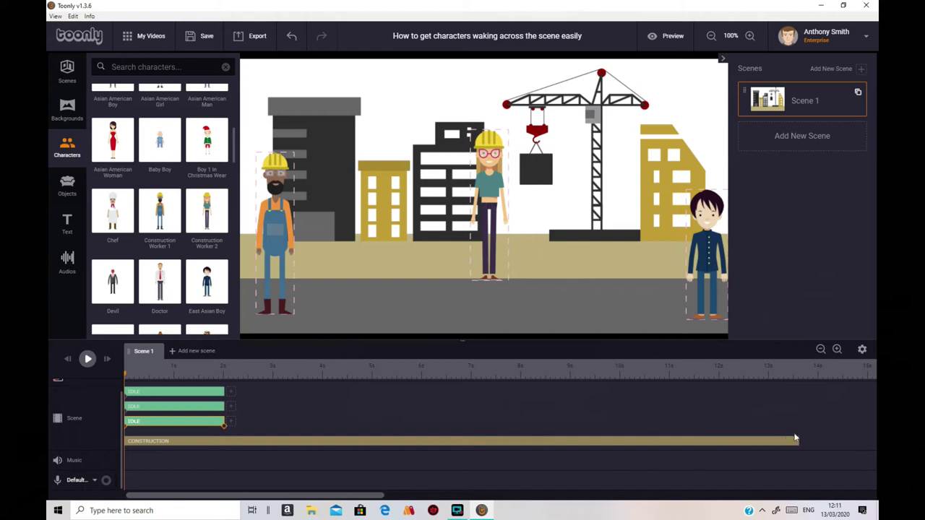
drag(224, 425, 226, 425)
drag(282, 422, 800, 422)
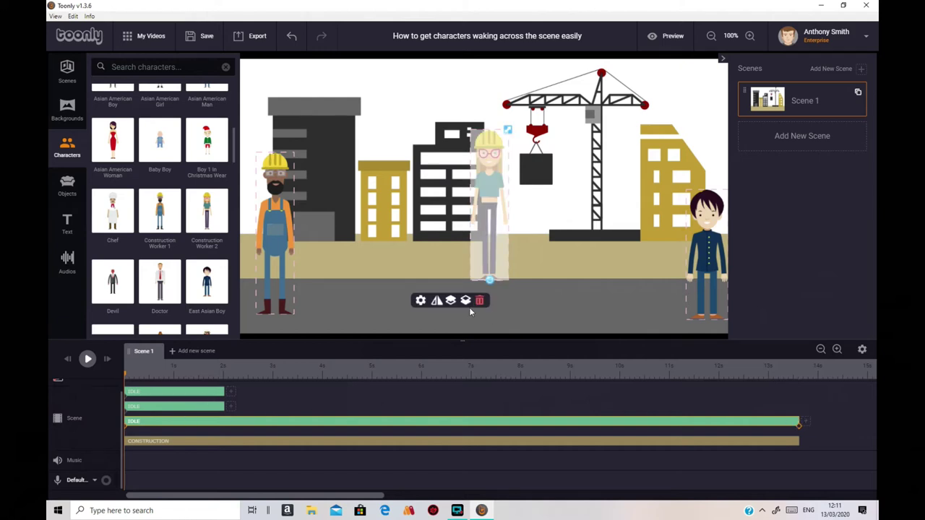
Step: Give the woman's idle animation Instant in and out effects, and re-save the background settings
click(194, 425)
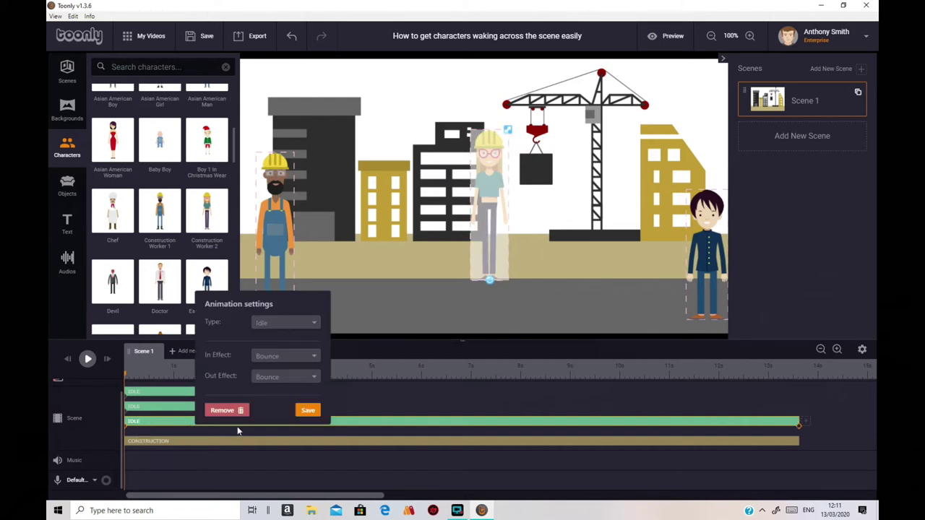
click(316, 356)
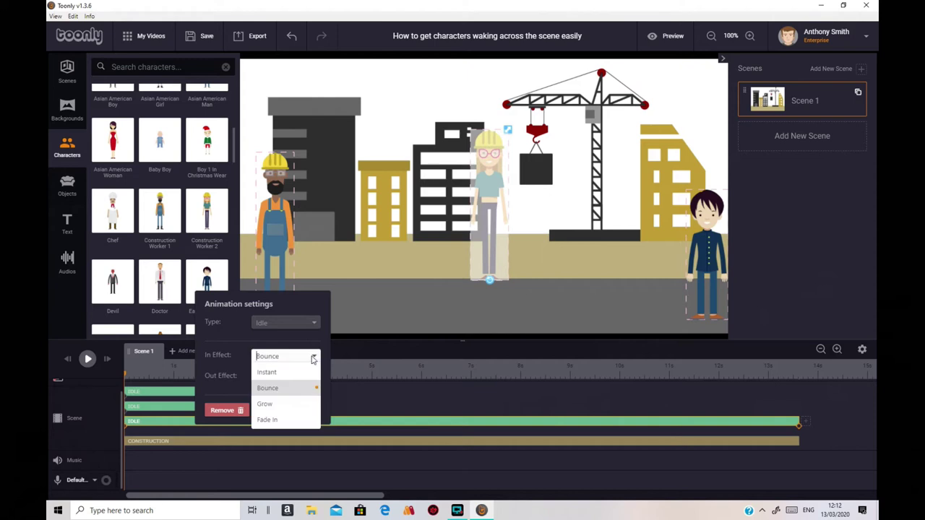
click(297, 367)
click(297, 373)
click(299, 392)
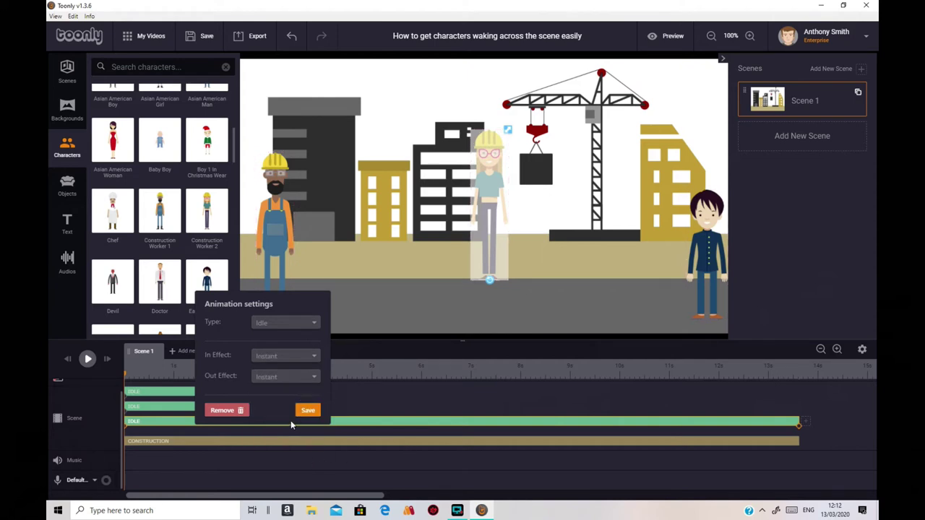
click(308, 410)
click(318, 441)
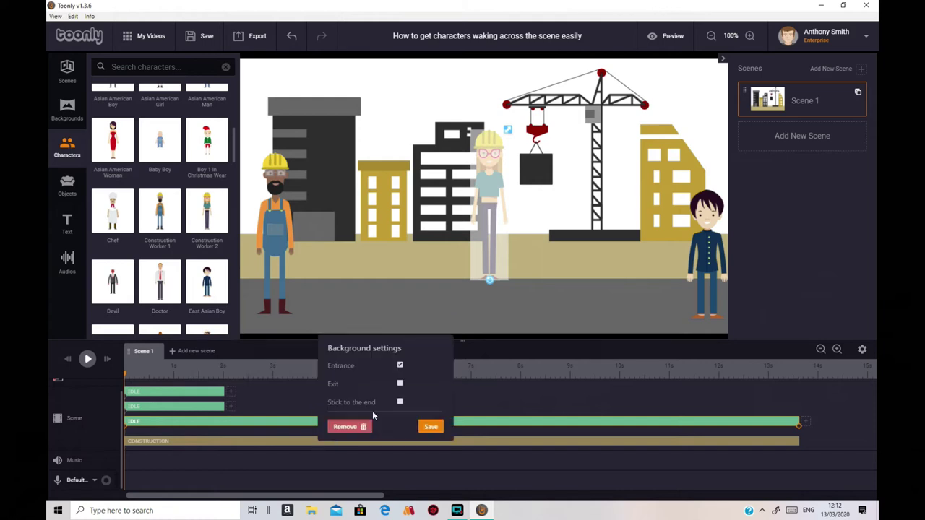
click(429, 427)
Step: Change the boy's animation to Walking with Instant in and out effects
click(703, 260)
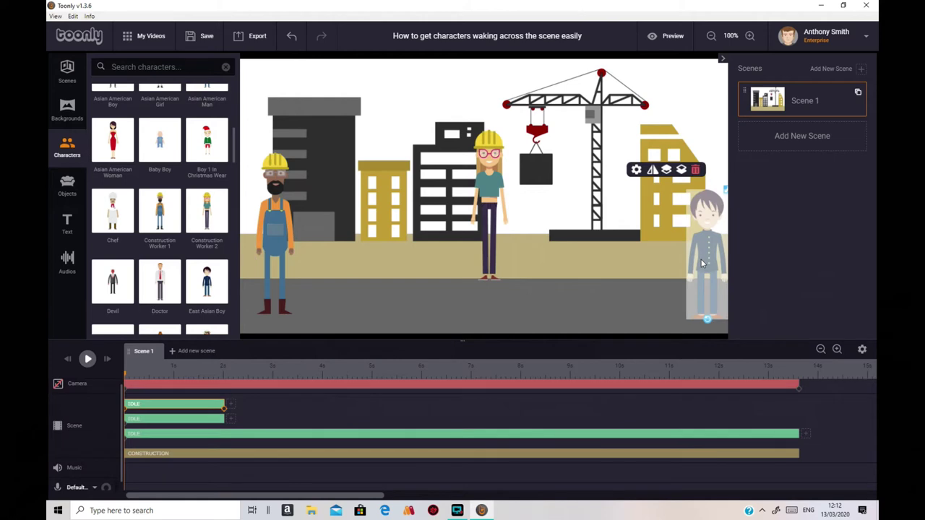
click(636, 169)
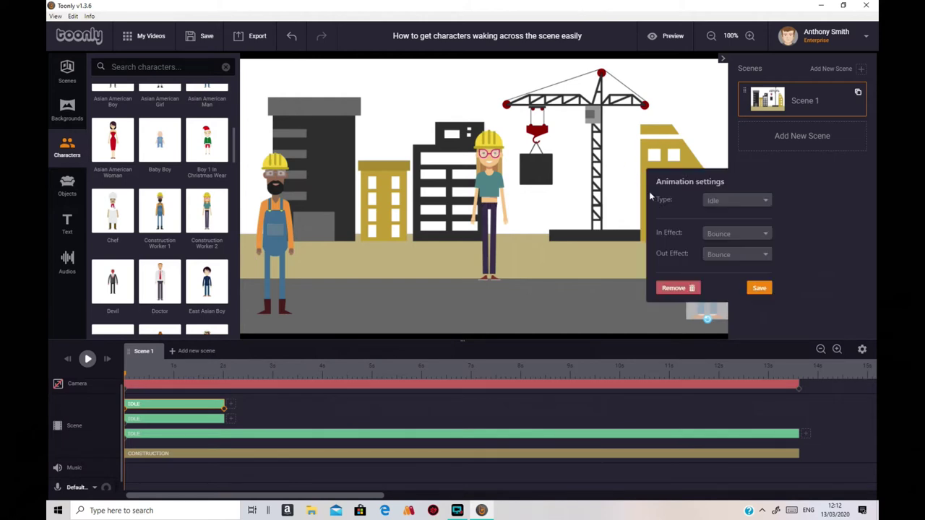
click(762, 234)
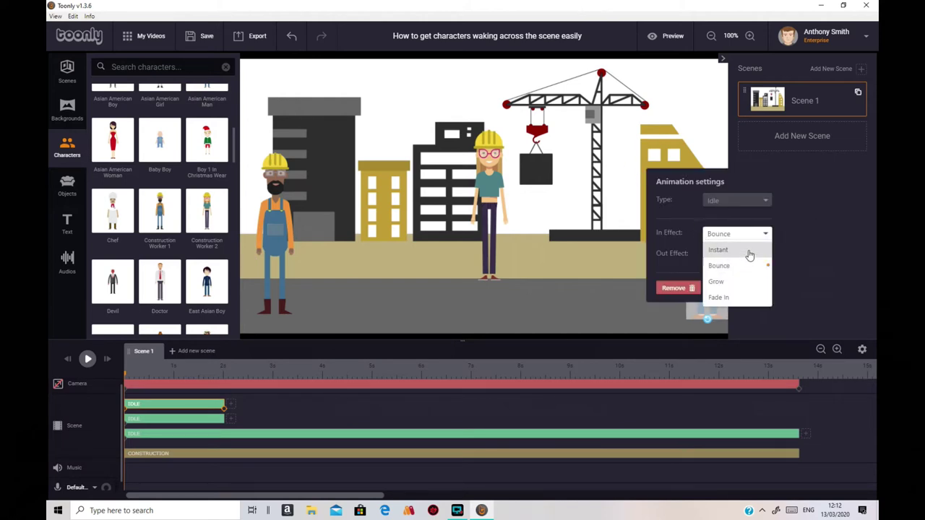
click(752, 250)
click(764, 259)
click(745, 270)
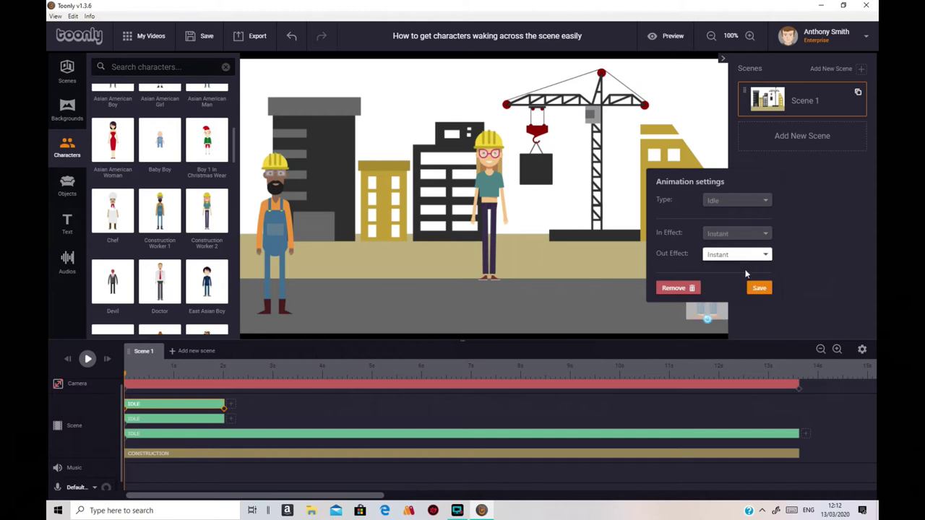
click(766, 206)
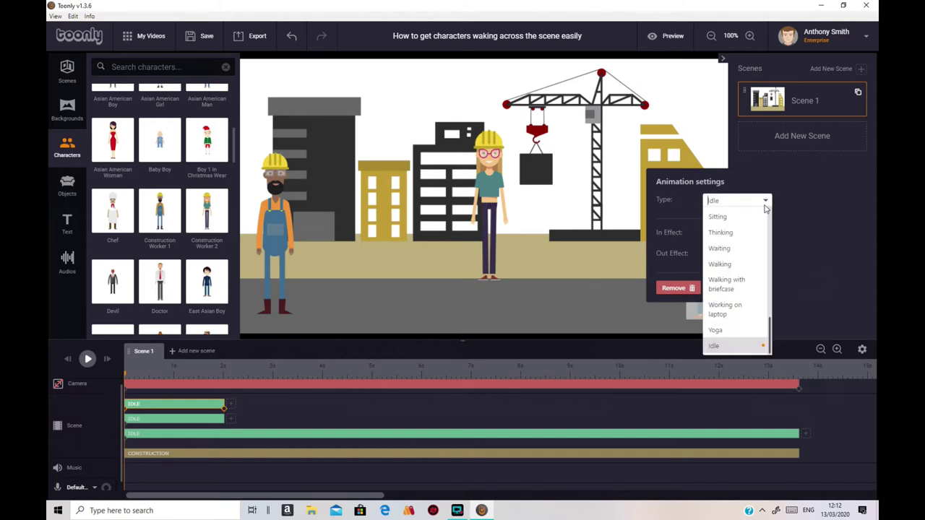
click(732, 265)
click(759, 309)
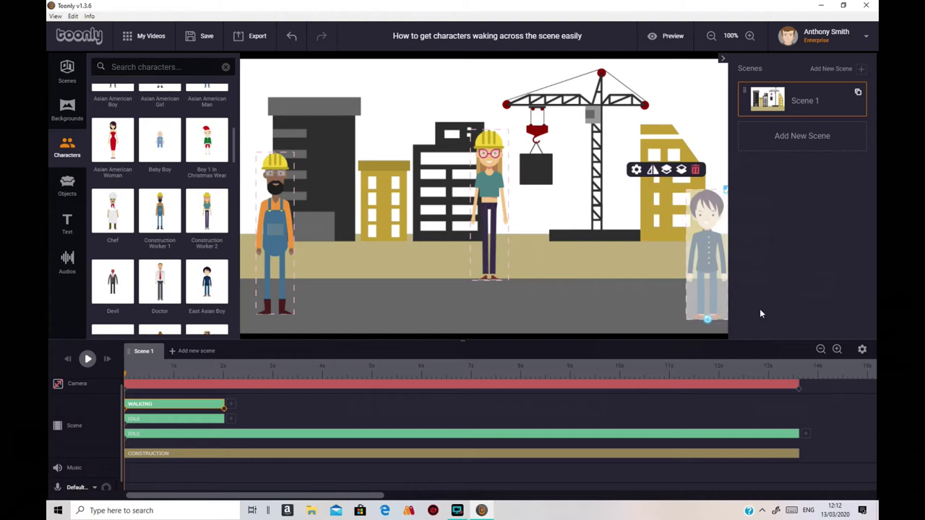
Step: Set the bearded worker's idle animation to Instant in and out effects
double_click(275, 239)
click(388, 302)
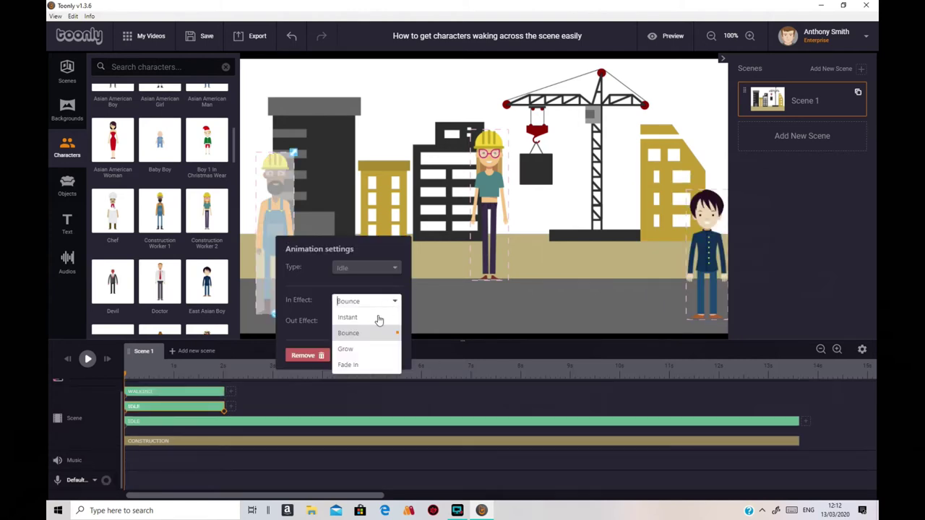
click(379, 318)
click(391, 321)
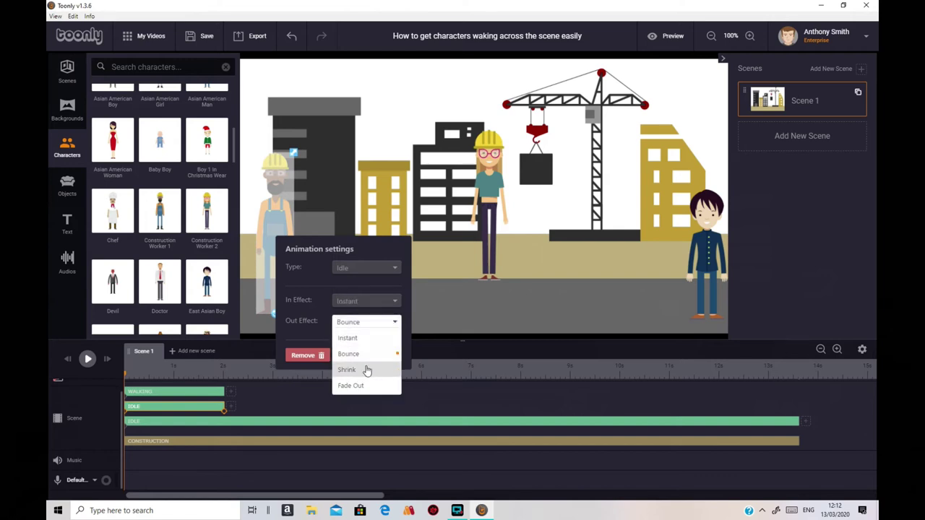
click(349, 337)
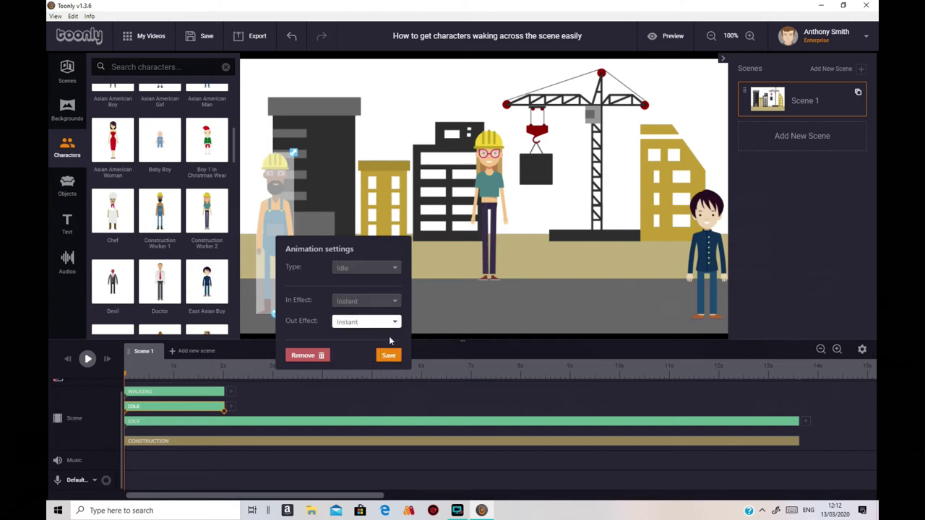
click(389, 355)
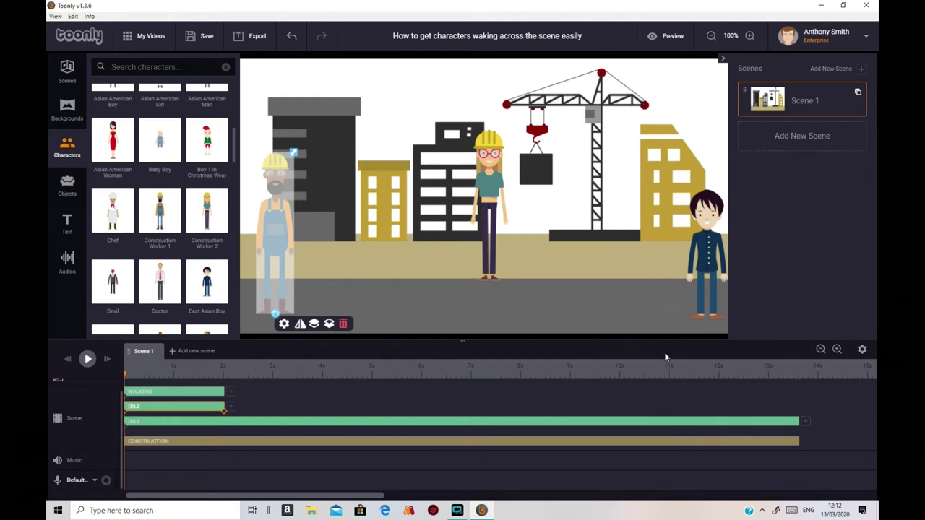
click(178, 392)
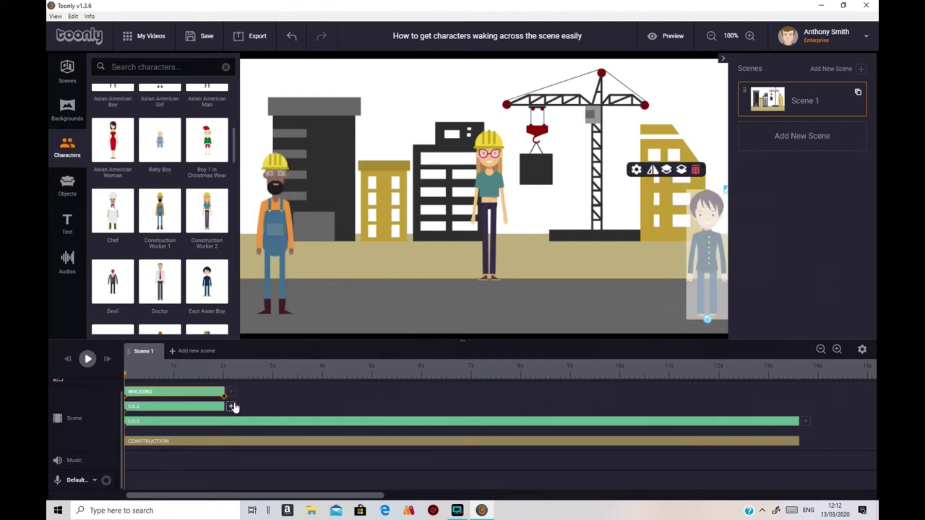
Step: Make the boy walk for about 7 s from off the right edge to past the left edge
drag(223, 391, 477, 388)
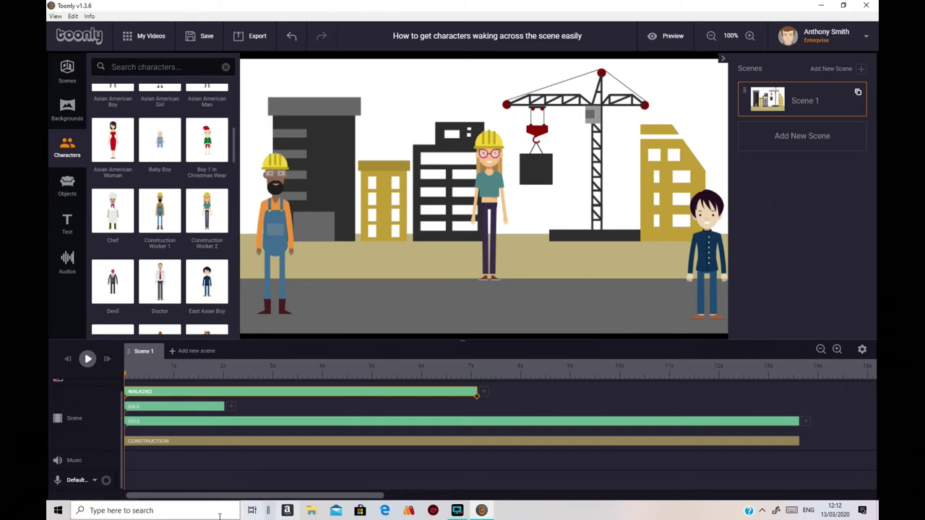
click(181, 494)
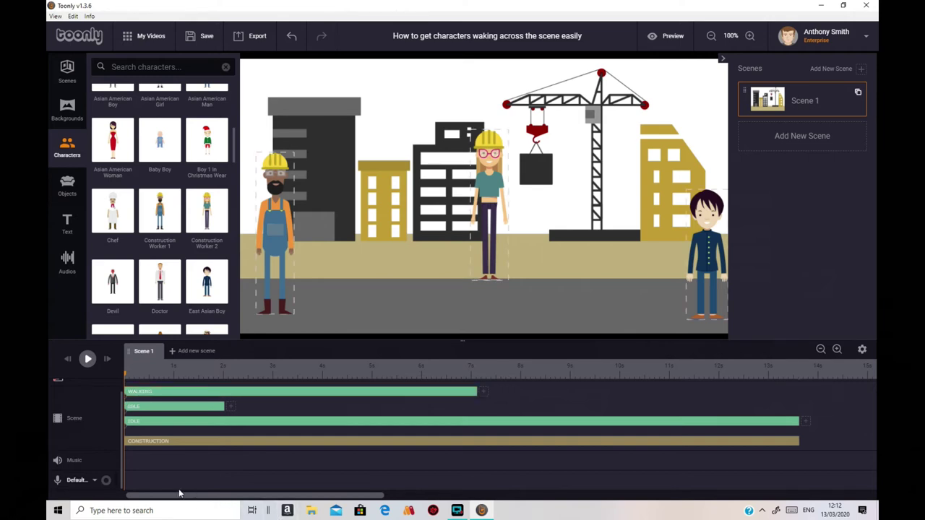
click(126, 403)
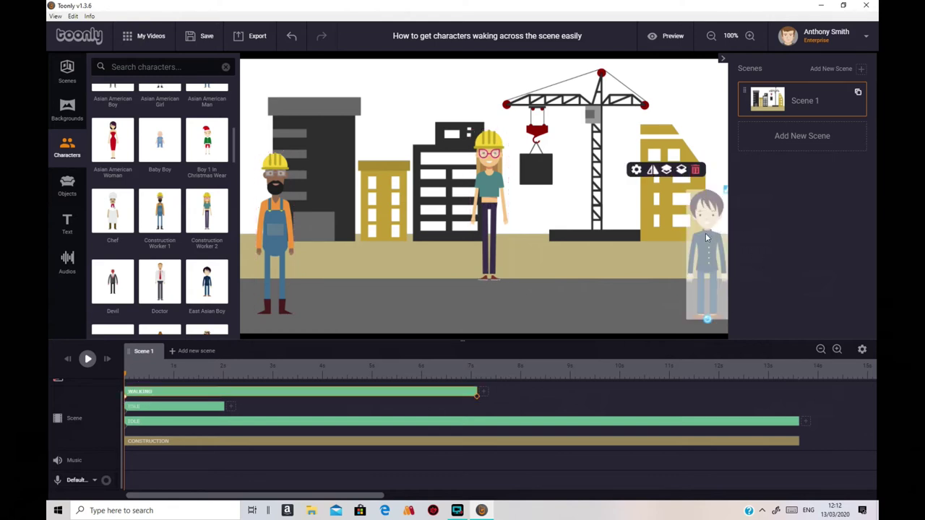
drag(705, 233, 756, 238)
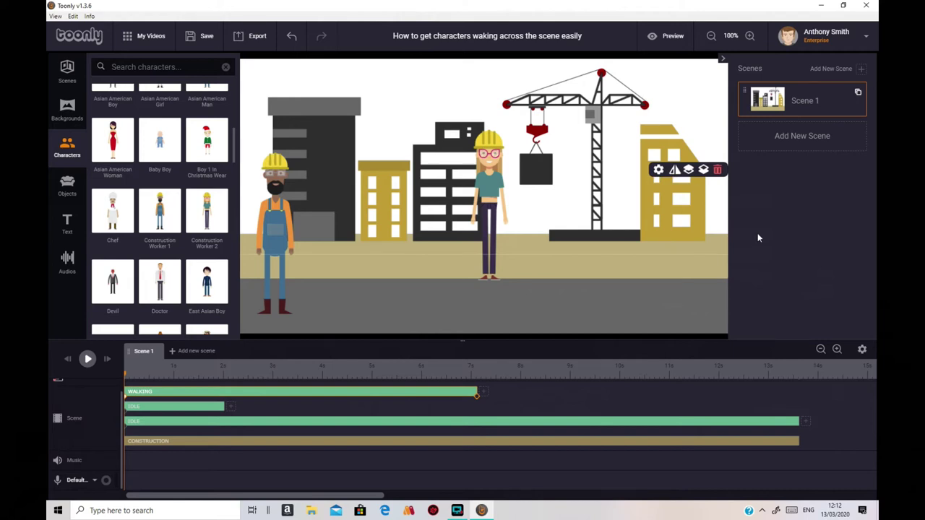
click(477, 396)
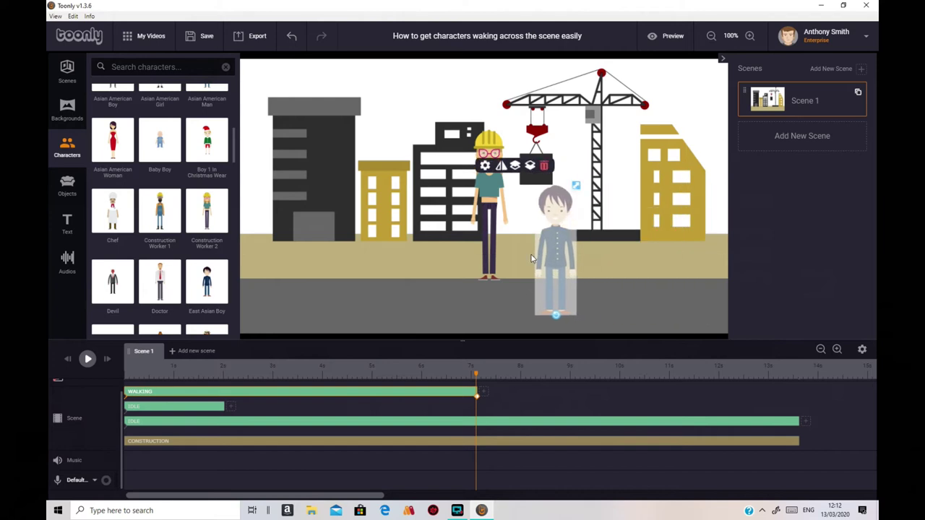
drag(531, 259, 207, 272)
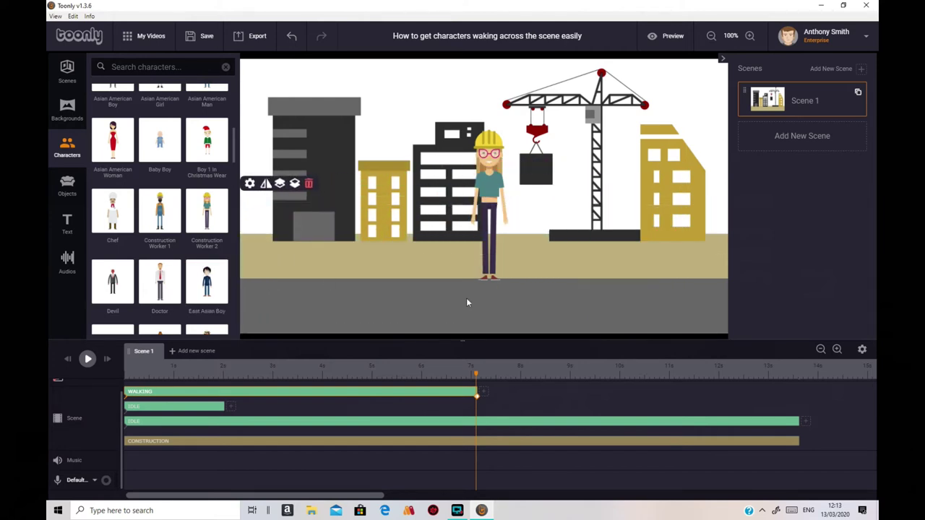
click(207, 408)
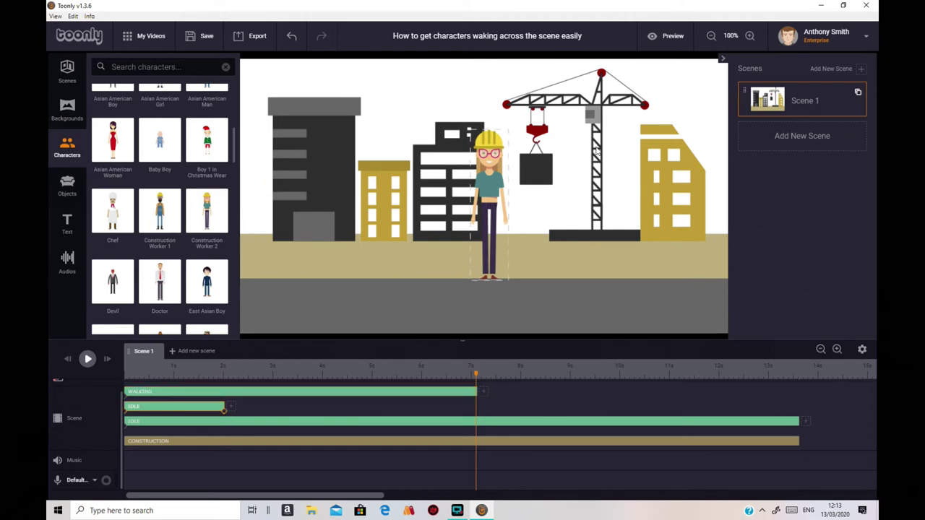
Step: Change the girl's 13.5-second IDLE track to a Walking animation
click(491, 185)
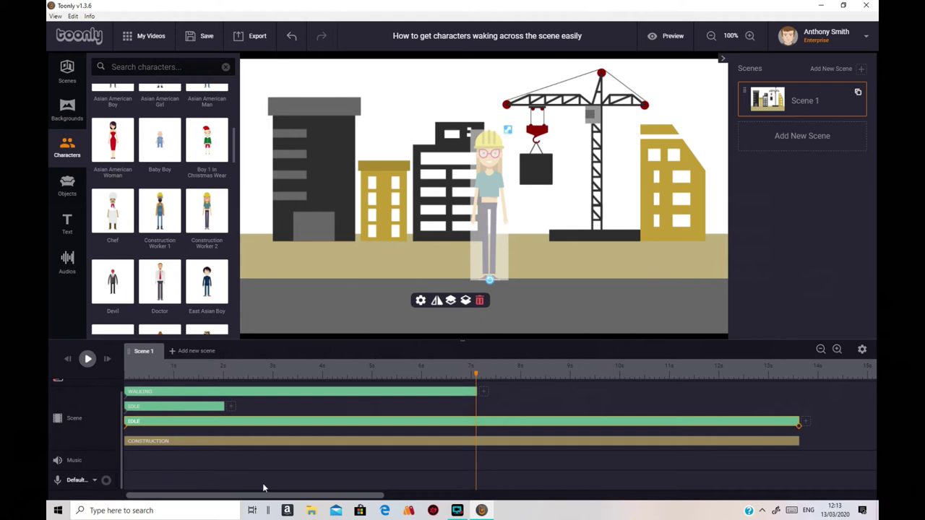
click(305, 424)
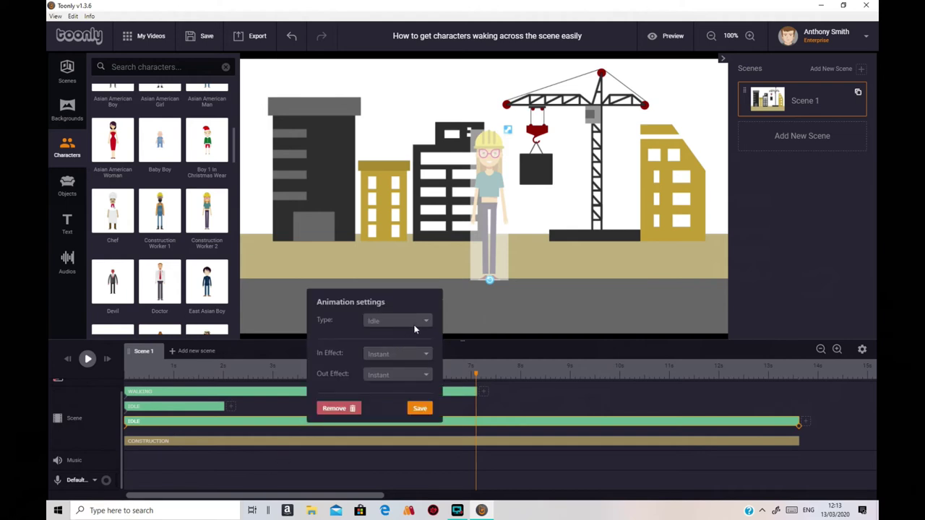
click(425, 320)
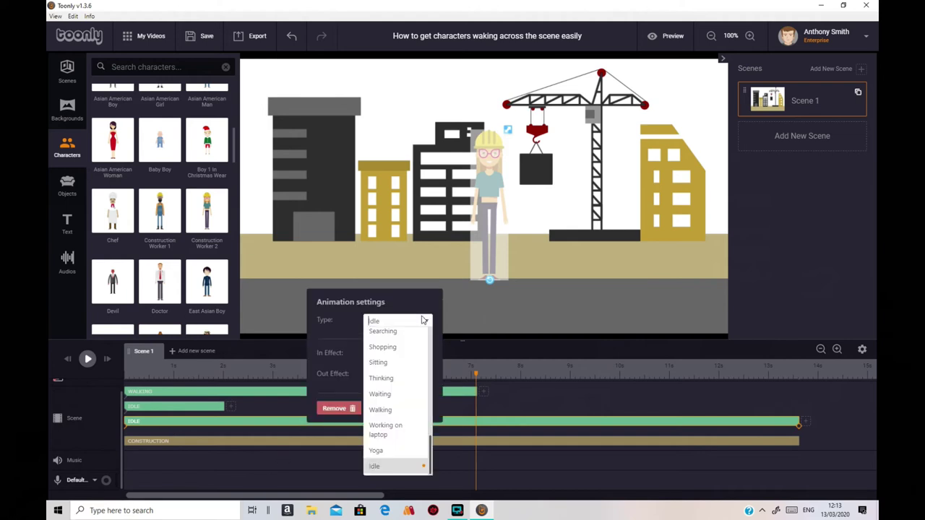
click(397, 411)
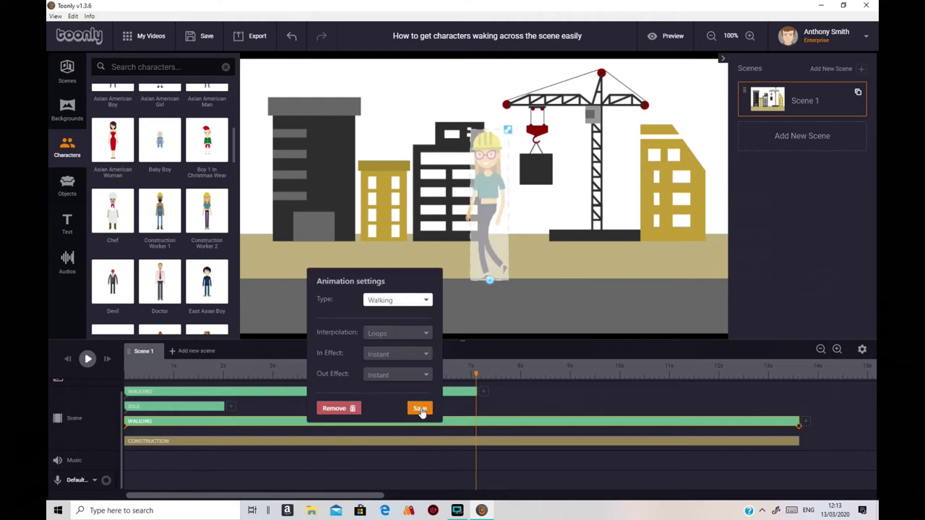
click(420, 409)
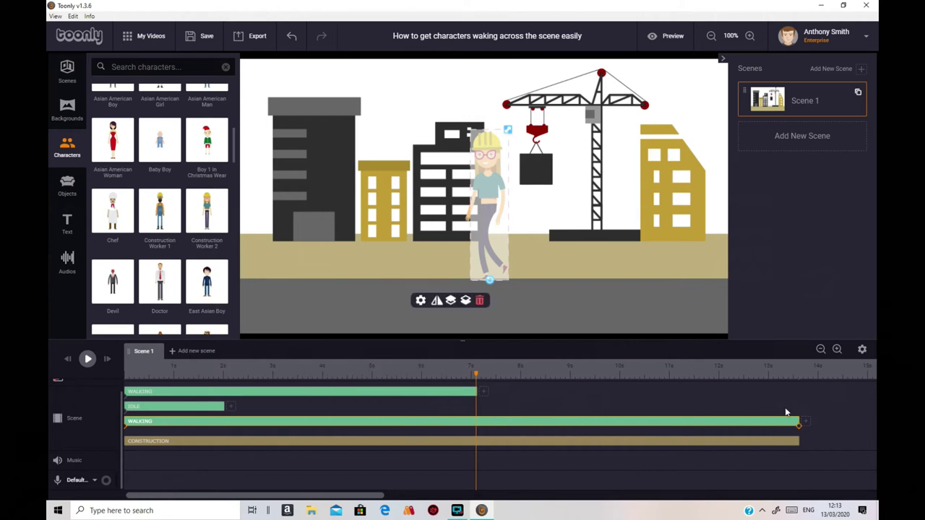
Step: Shorten the girl's walk so she stops in front of the dark building
drag(798, 420, 232, 422)
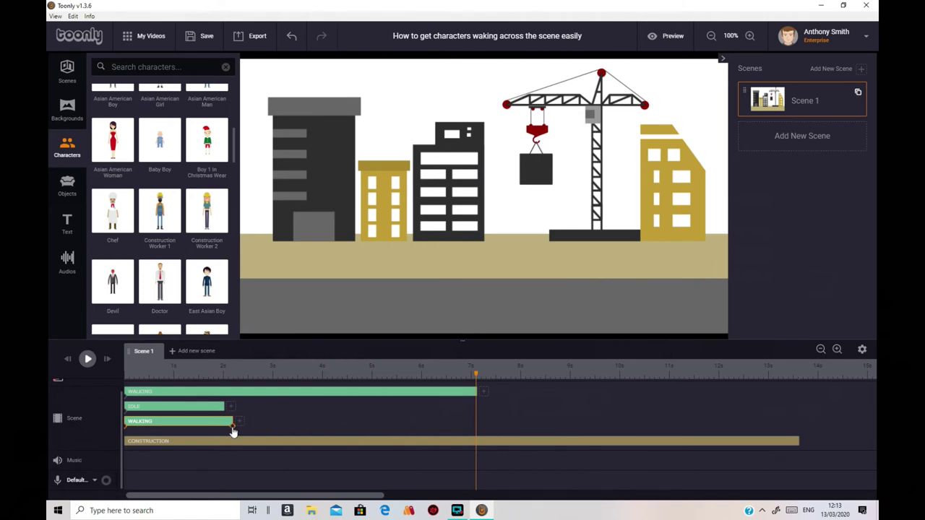
click(233, 428)
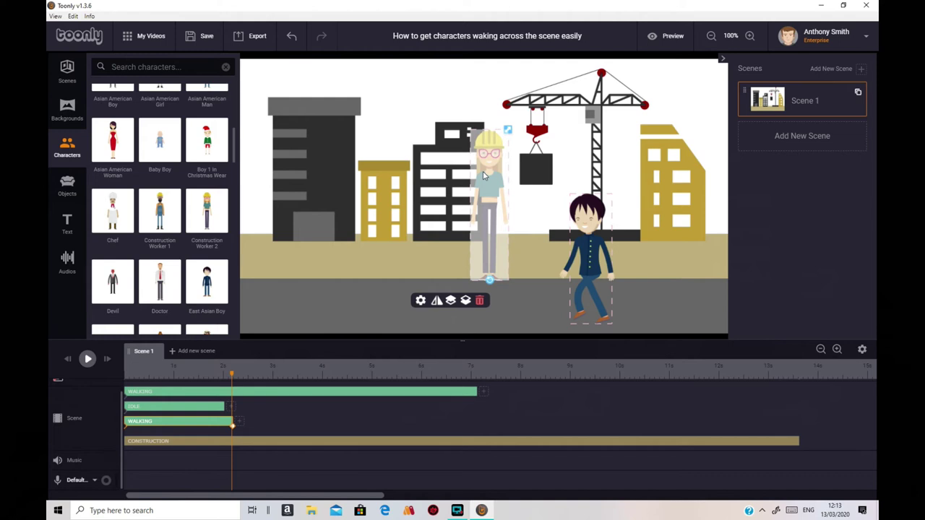
drag(485, 175, 324, 178)
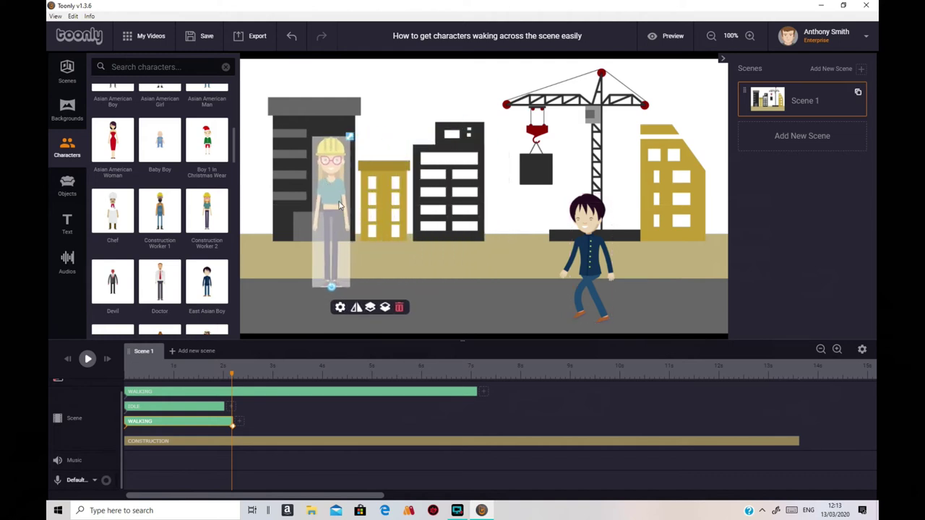
Step: Add a new animation after her walk and look through the Type list for Idle
click(239, 423)
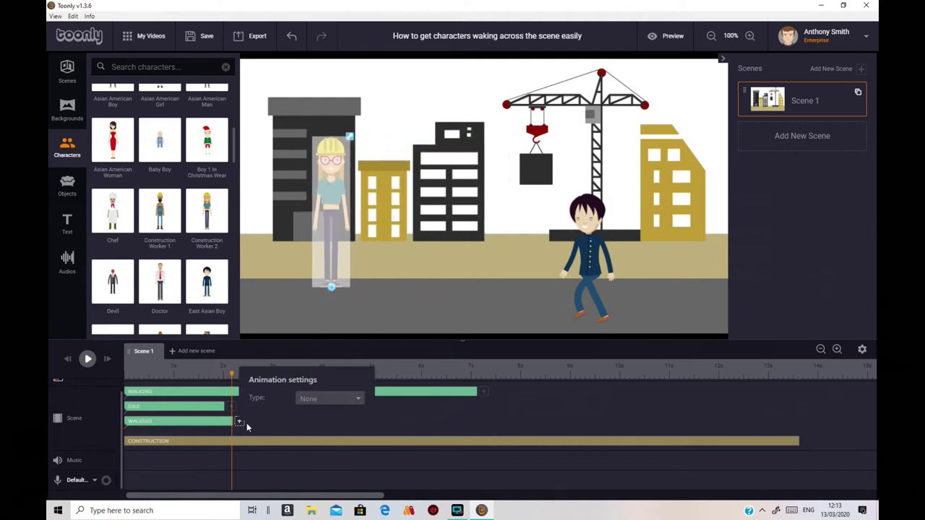
click(343, 399)
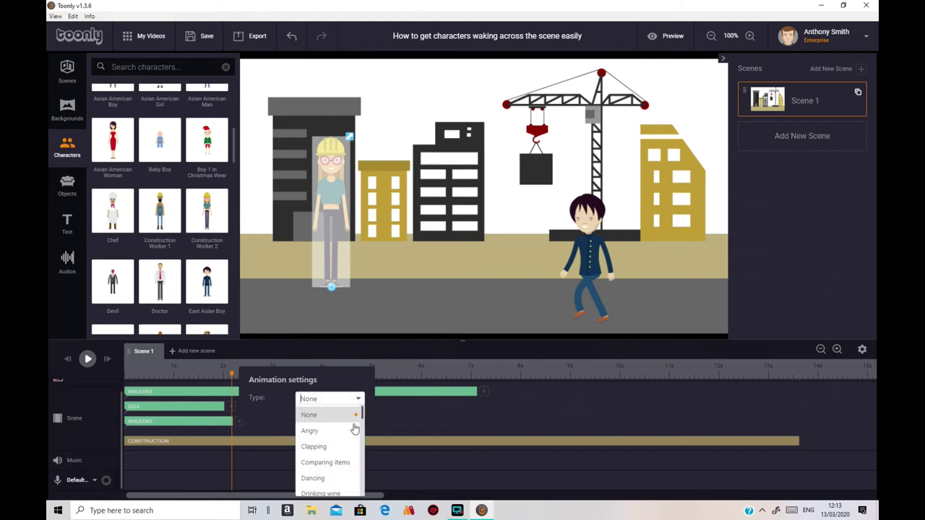
scroll(352, 440, down, 3)
scroll(351, 440, down, 10)
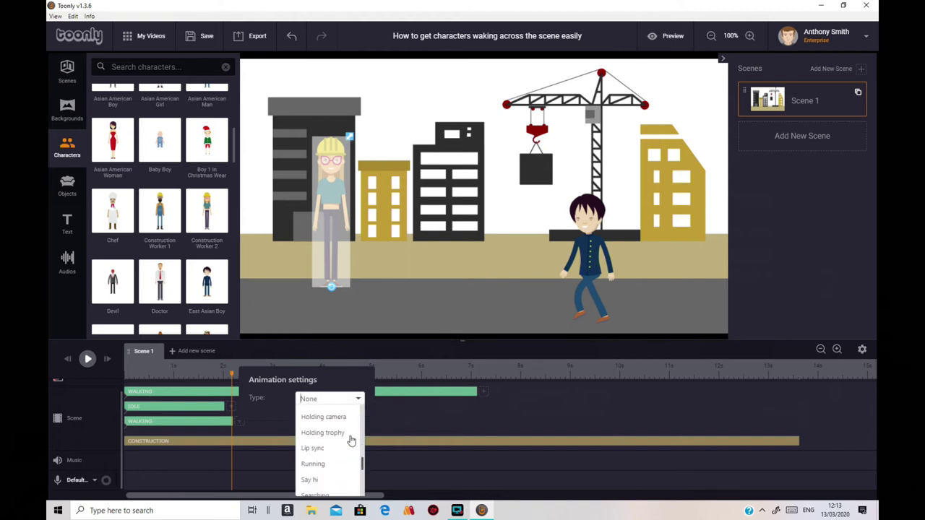
scroll(350, 441, up, 3)
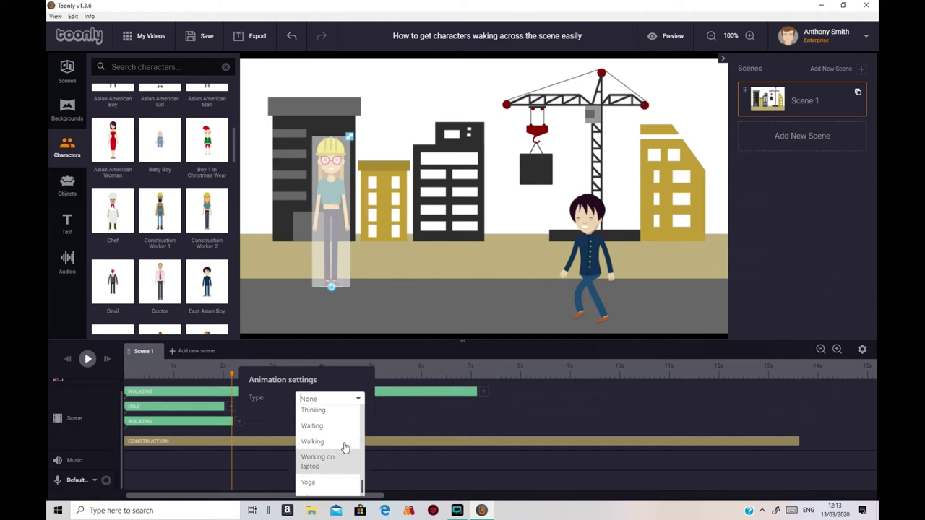
scroll(345, 448, down, 3)
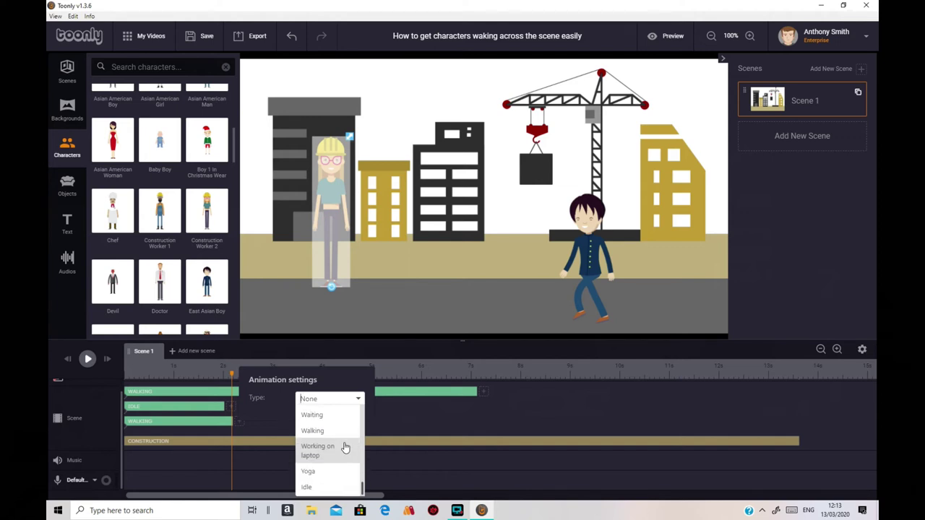
Step: Add an Idle clip after the girl's walk, then a Holding a mobile clip
click(350, 487)
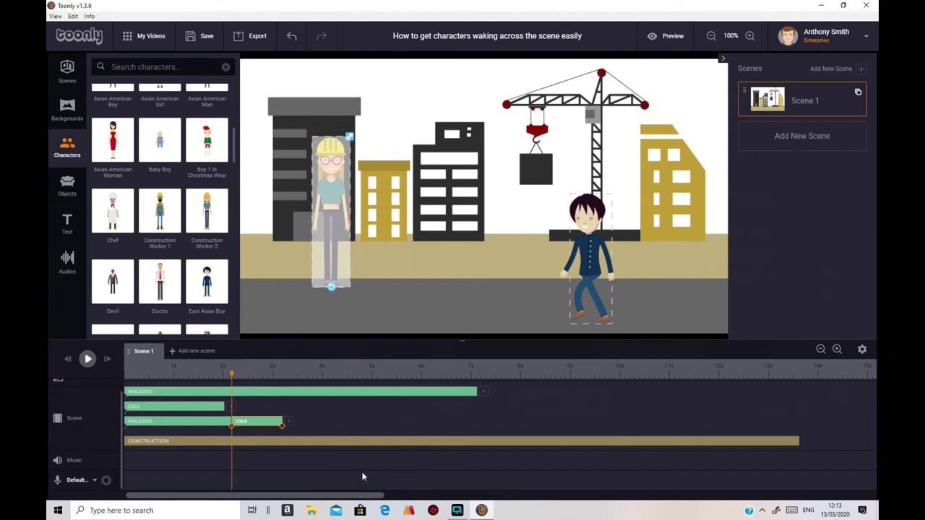
click(289, 425)
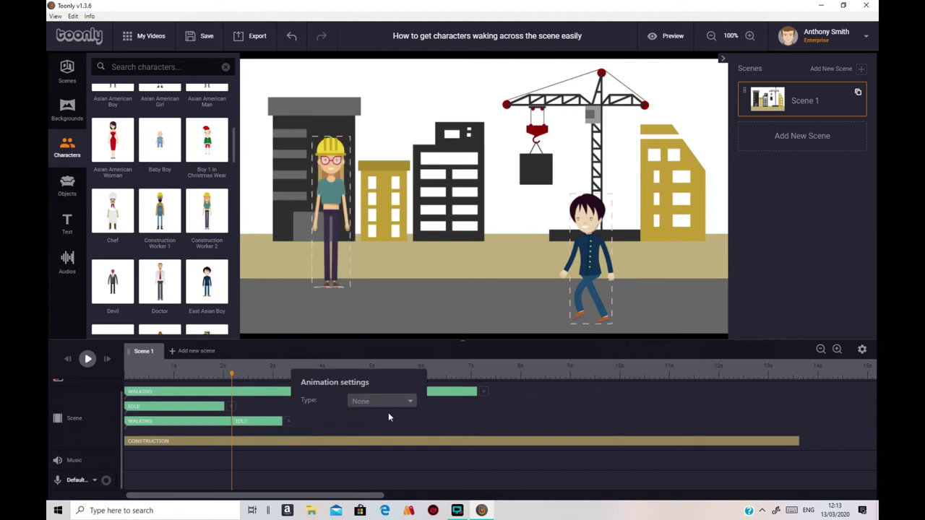
click(411, 403)
scroll(396, 444, down, 5)
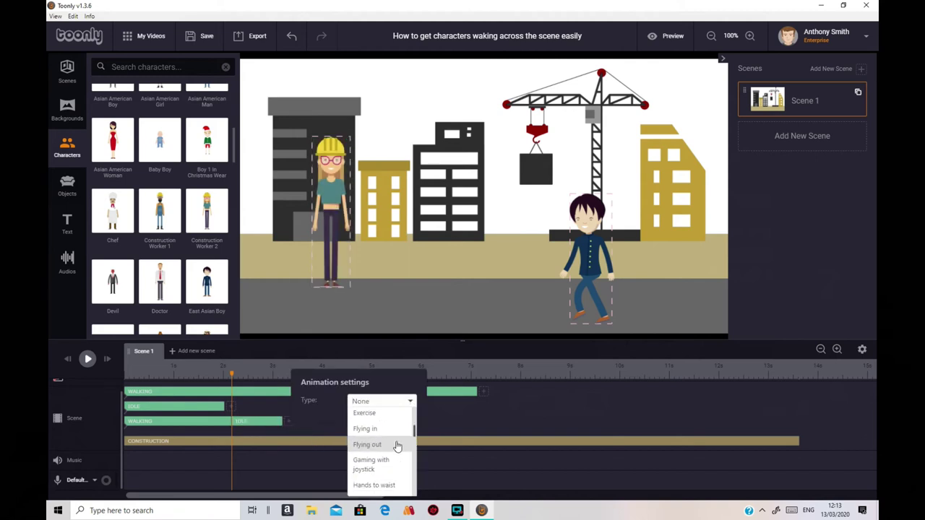
scroll(396, 446, down, 2)
scroll(396, 445, up, 1)
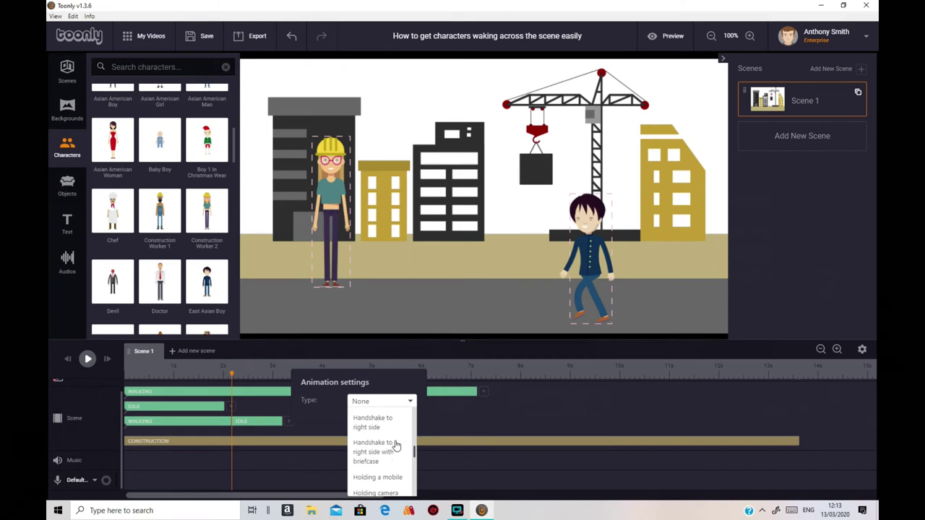
scroll(397, 446, down, 1)
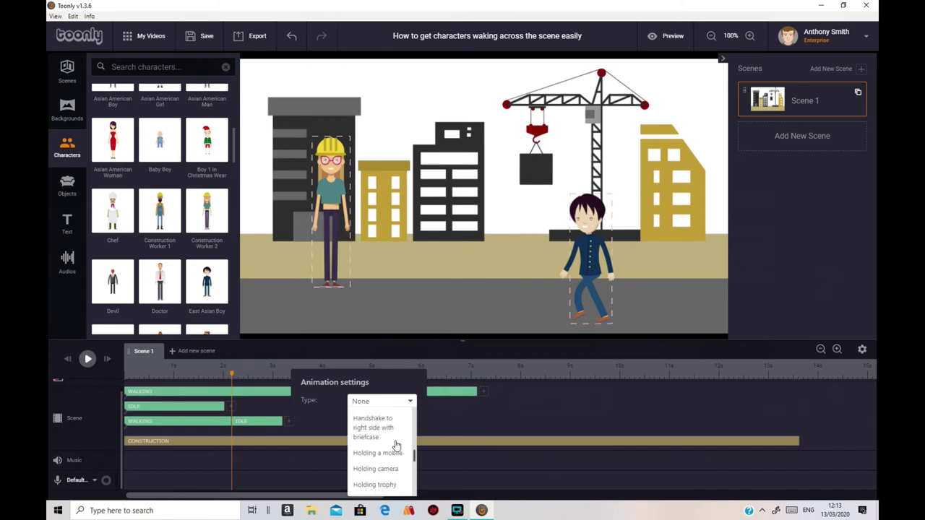
click(391, 452)
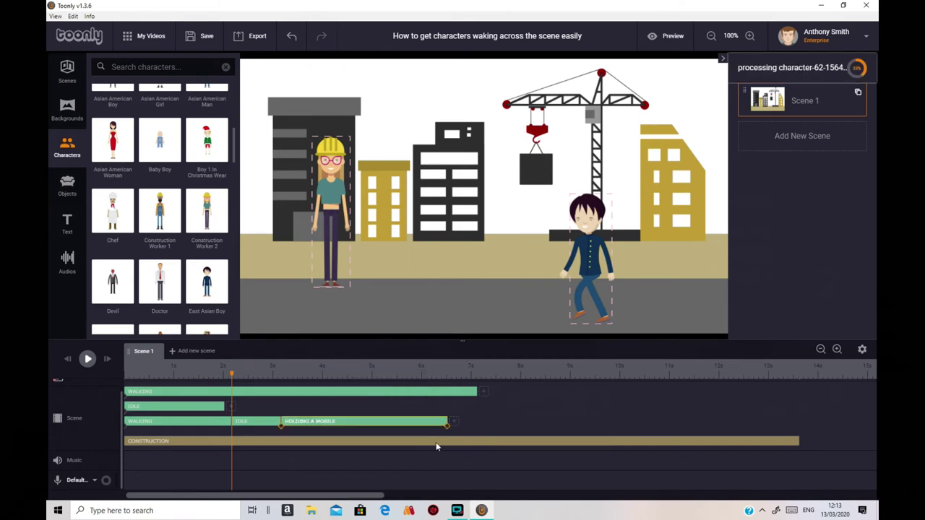
Step: Add a second Walking clip after the Holding a mobile clip
click(453, 421)
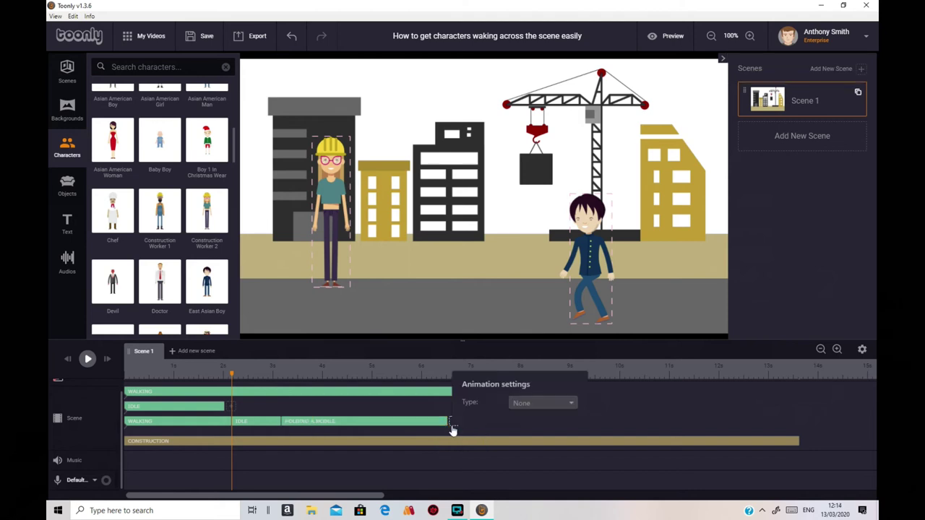
click(570, 404)
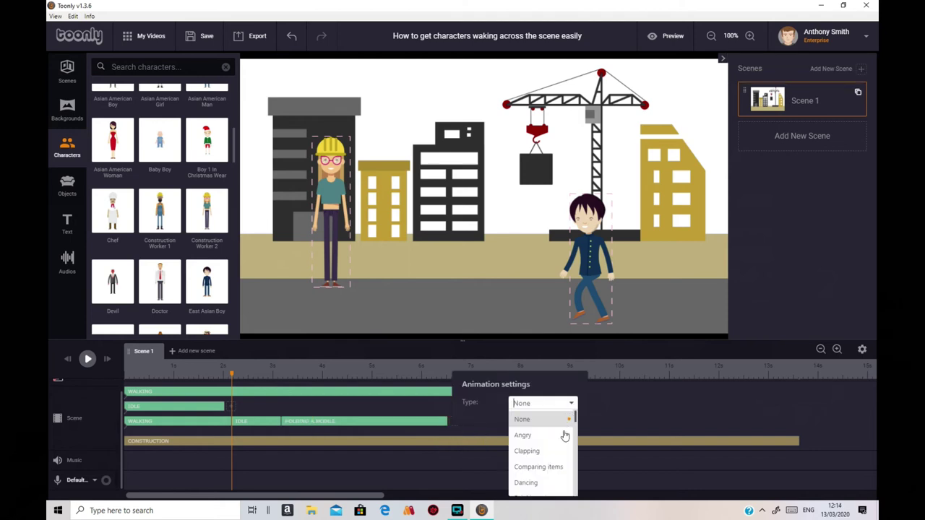
scroll(562, 437, down, 5)
scroll(561, 440, down, 3)
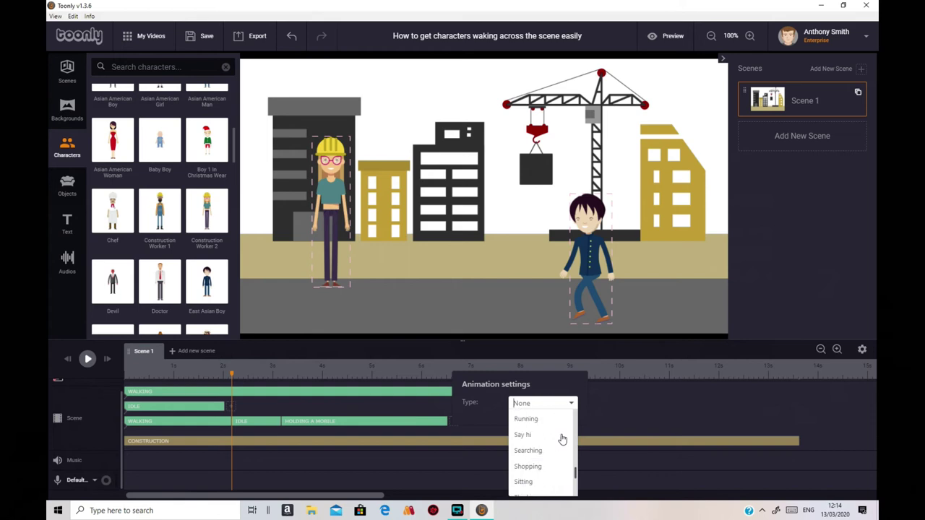
scroll(563, 439, down, 3)
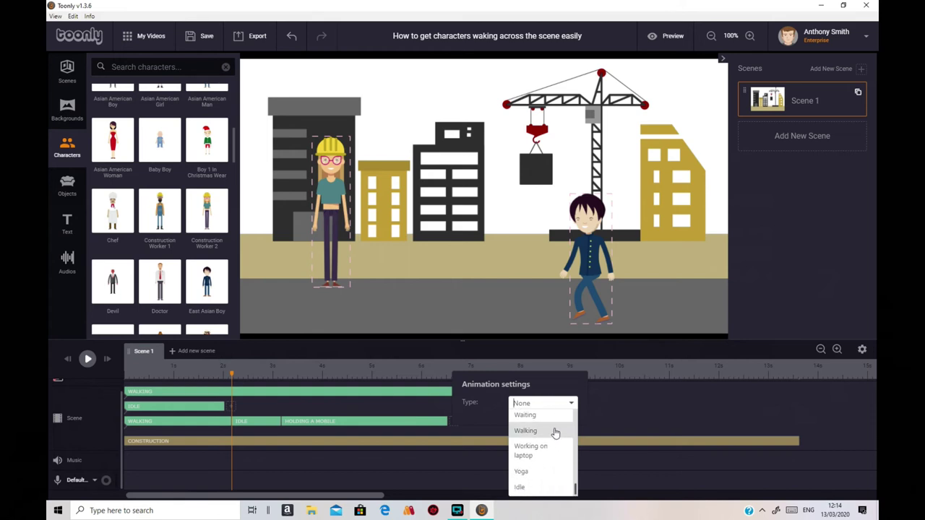
click(553, 431)
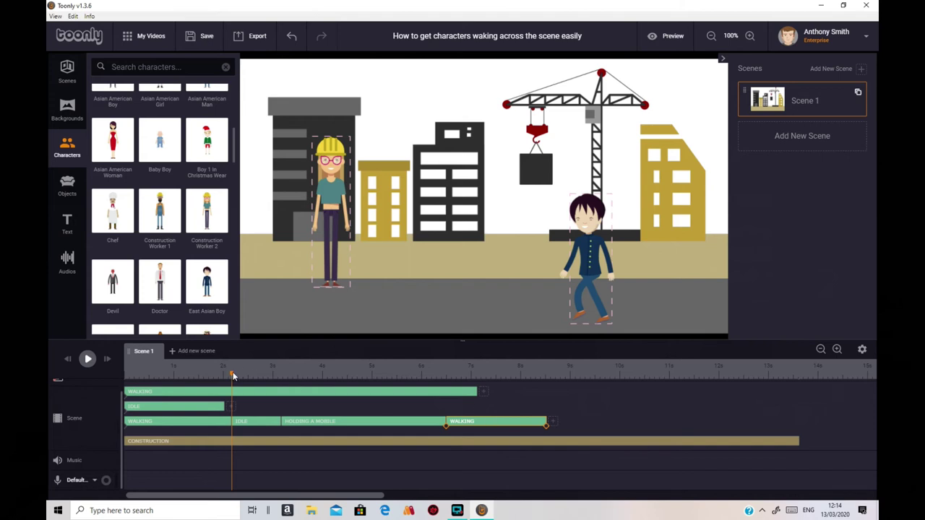
Step: Flip the girl to face the other way at about 6.6 s
drag(233, 375, 449, 376)
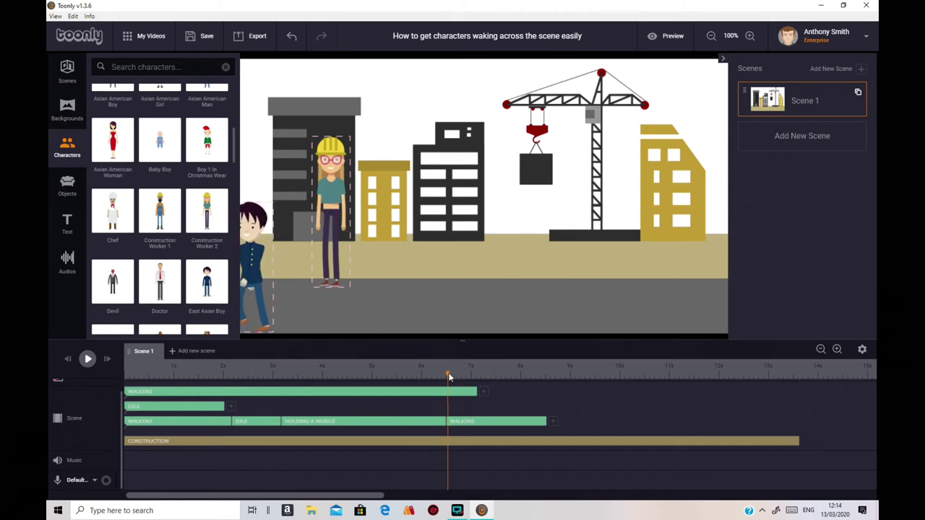
click(335, 187)
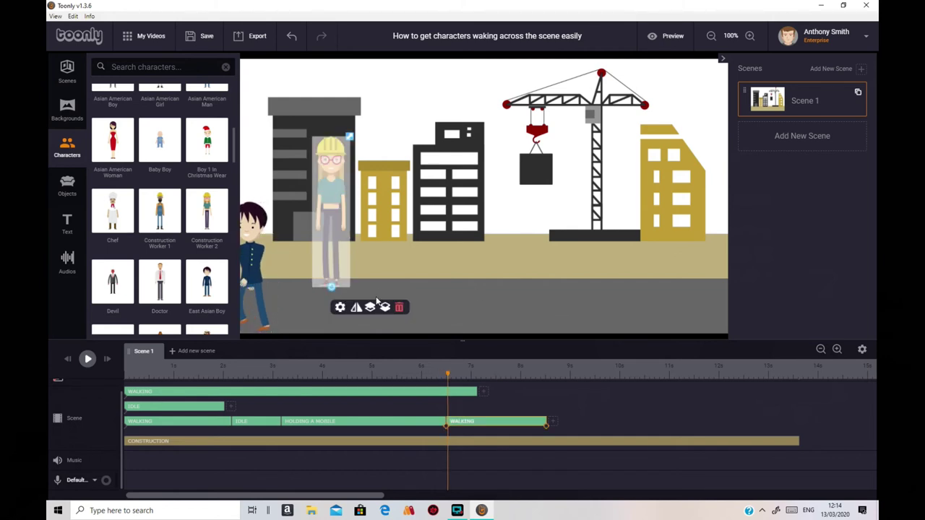
click(357, 308)
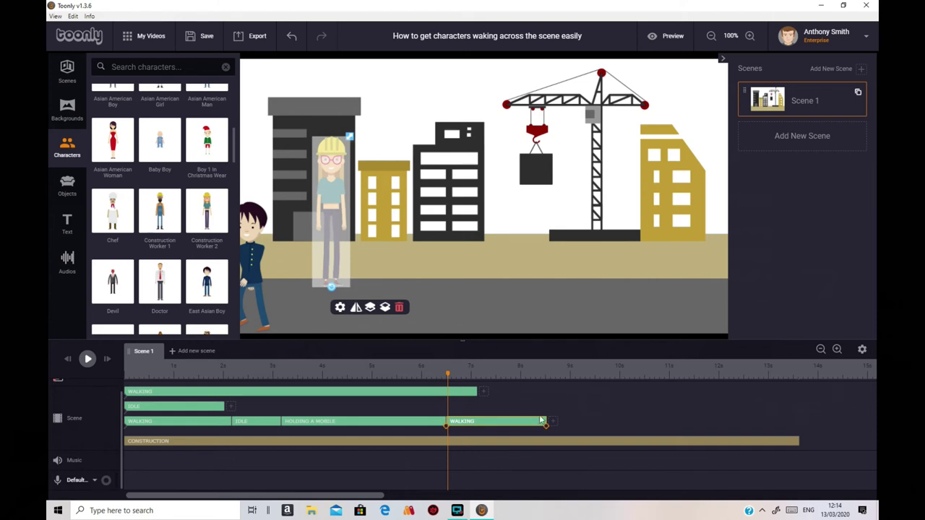
Step: End the girl's final walk at the right edge beside the yellow building
click(447, 430)
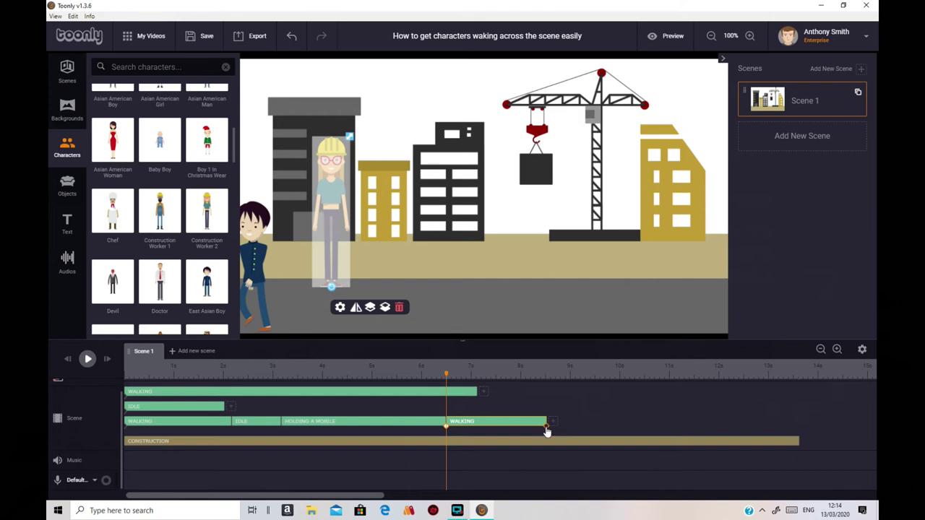
click(547, 431)
drag(348, 237, 712, 237)
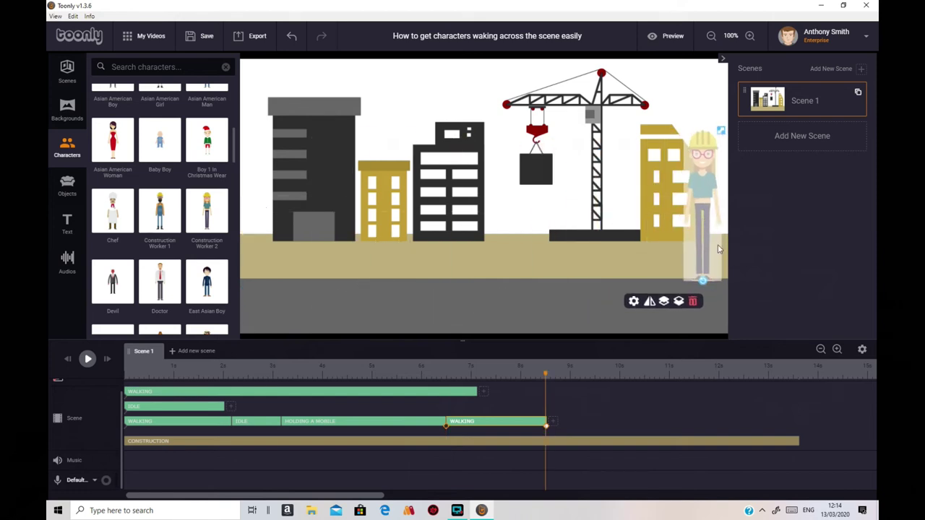
click(193, 406)
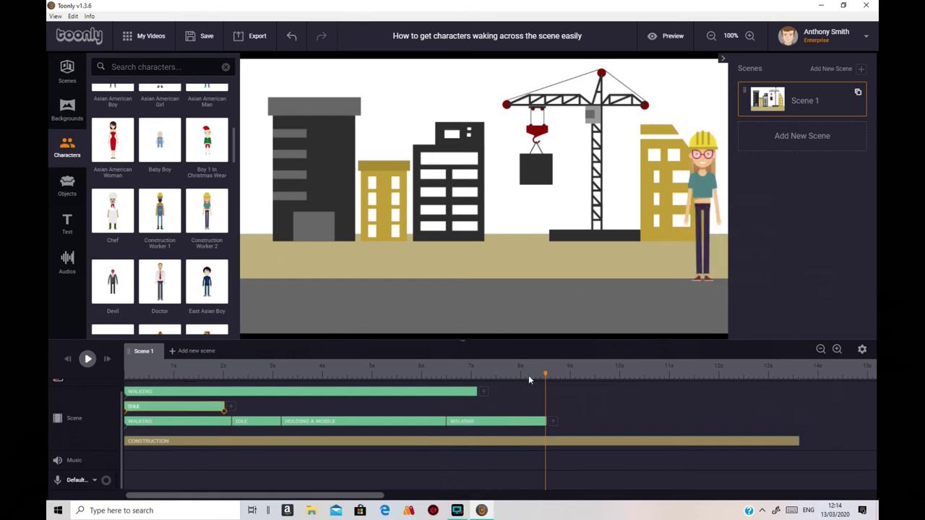
drag(545, 376, 198, 366)
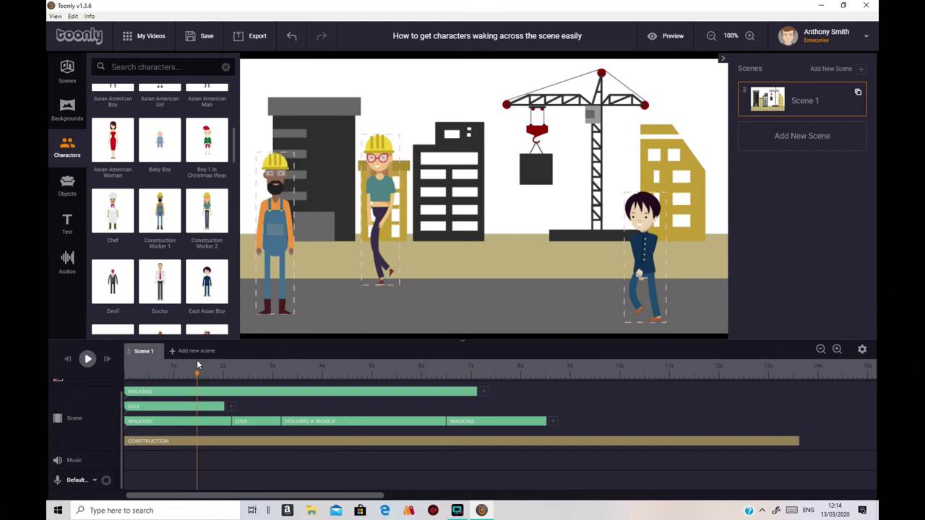
Step: Change the bearded worker's opening clip from Idle to a Walking animation and save it
click(170, 409)
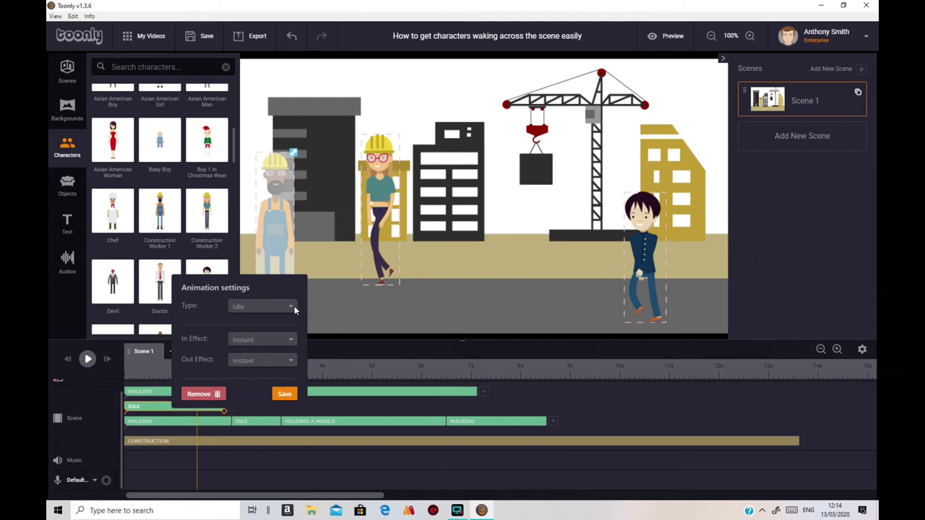
click(292, 306)
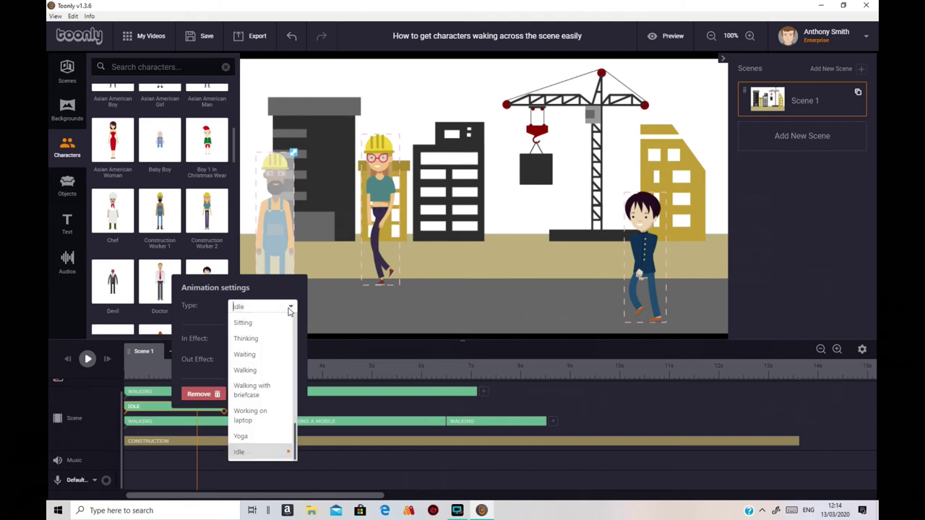
click(274, 371)
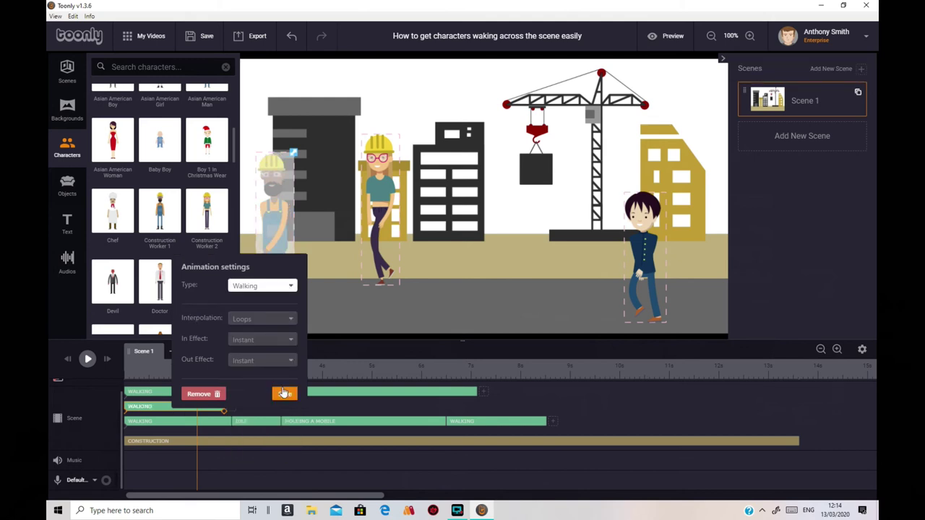
click(284, 395)
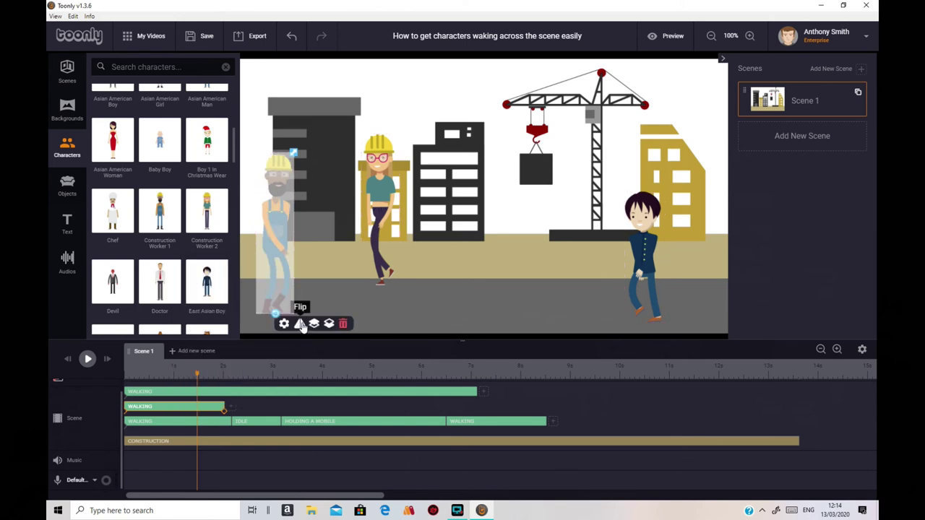
Step: Move the worker's walk destination further right across the construction site
click(126, 419)
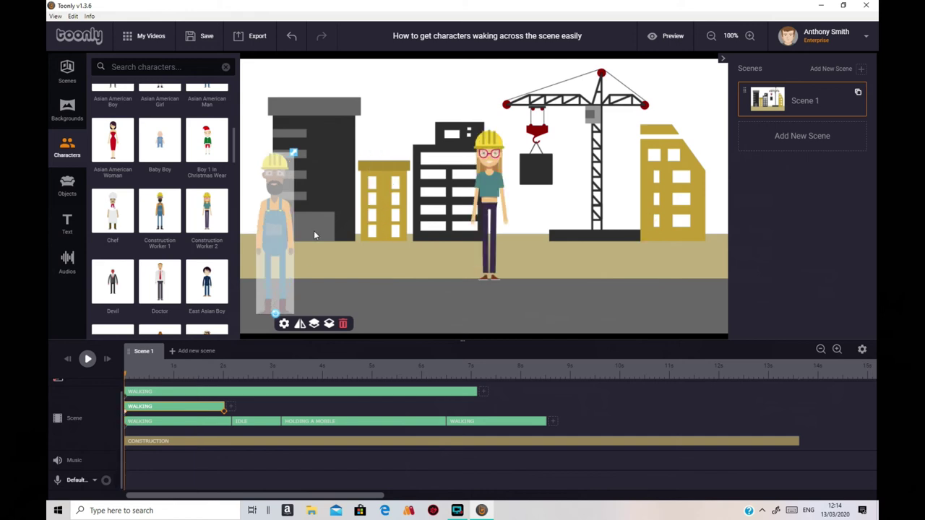
click(224, 414)
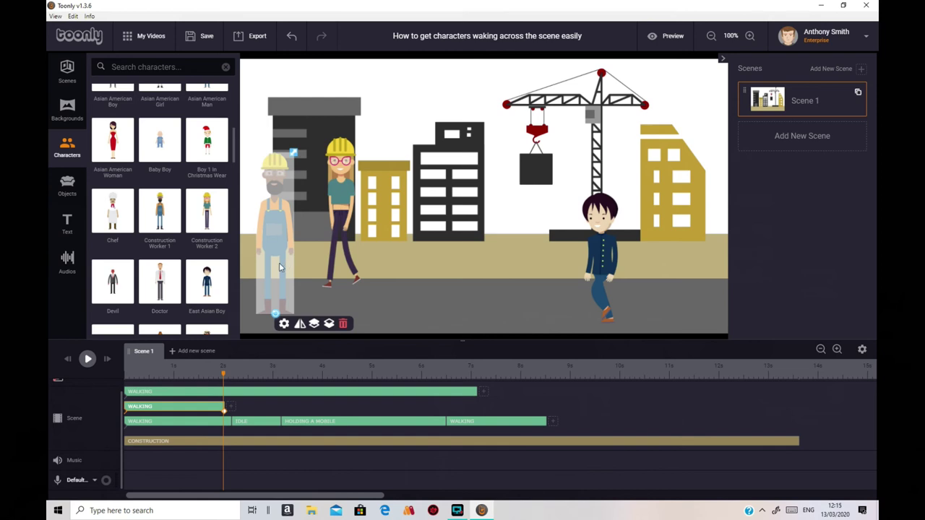
drag(282, 267, 746, 269)
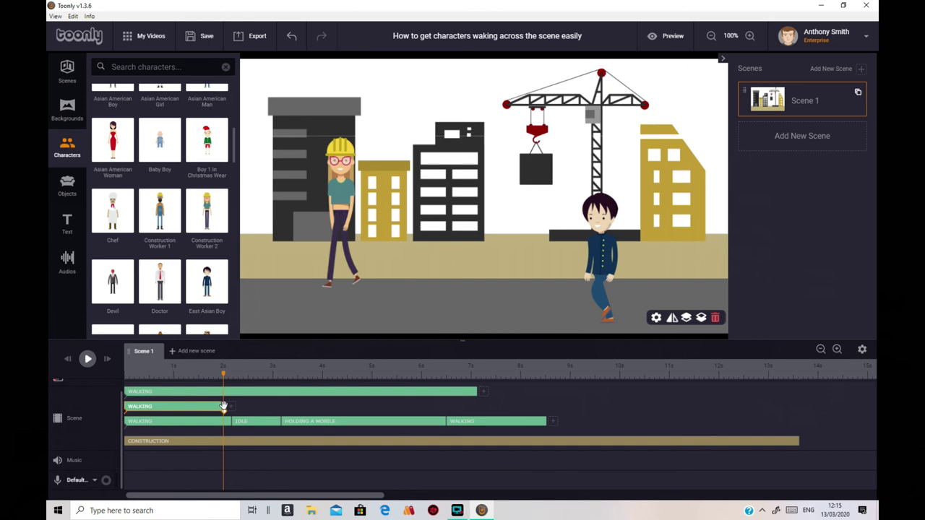
Step: Stretch the worker's Walking clip to end at about 13.5 s, matching the background's length
drag(223, 407, 800, 408)
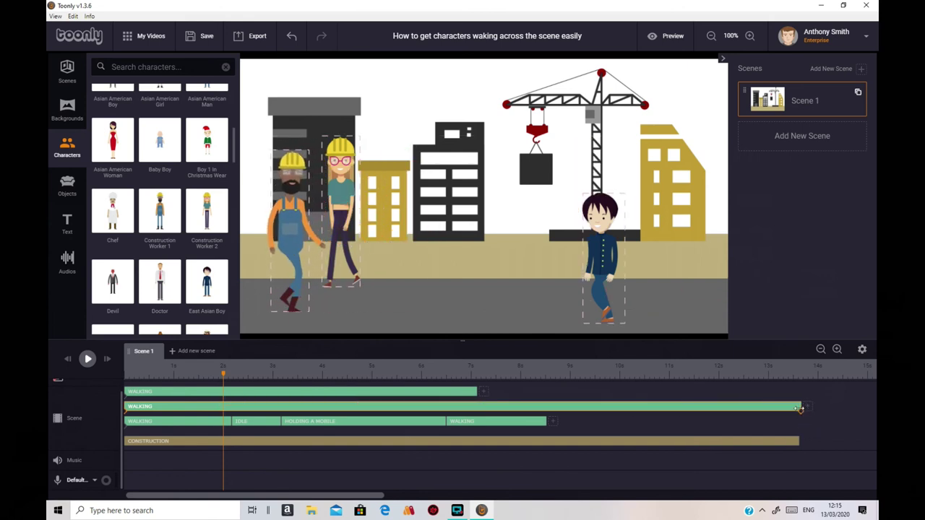
click(802, 418)
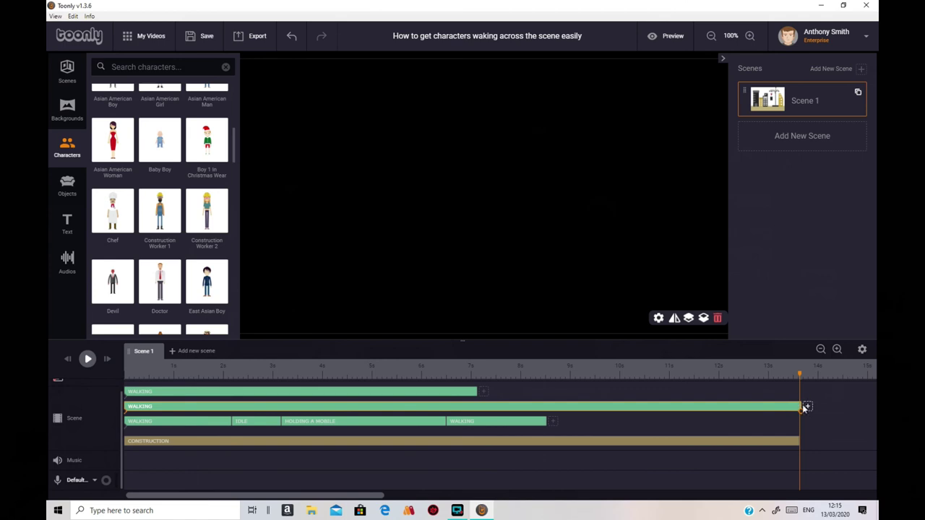
drag(800, 406, 793, 409)
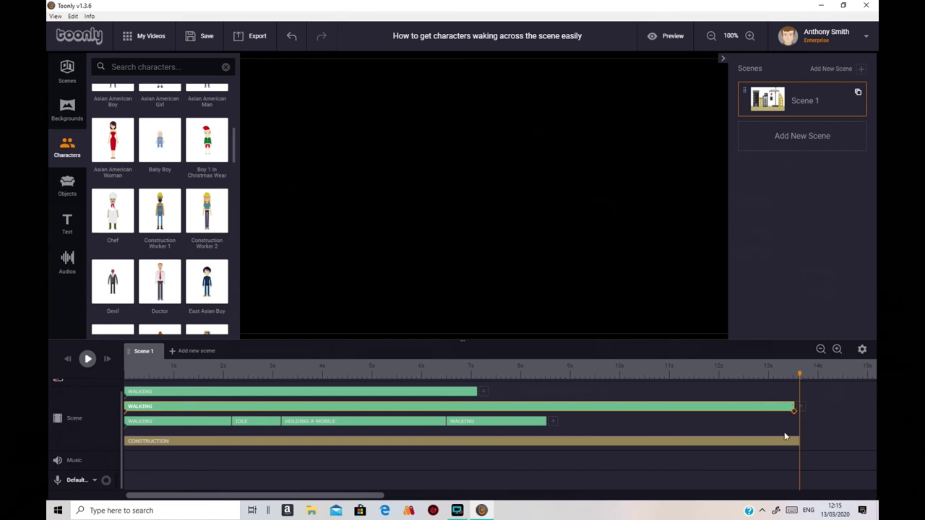
click(777, 426)
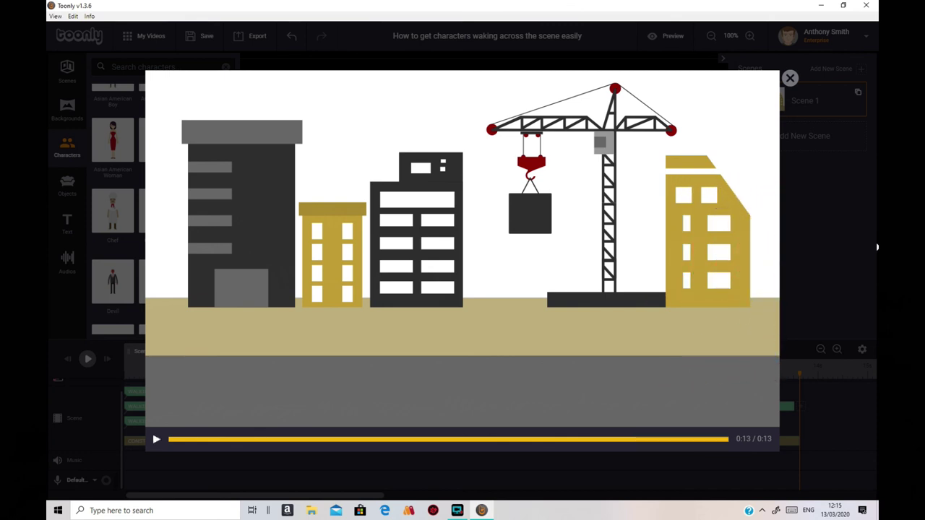
click(791, 78)
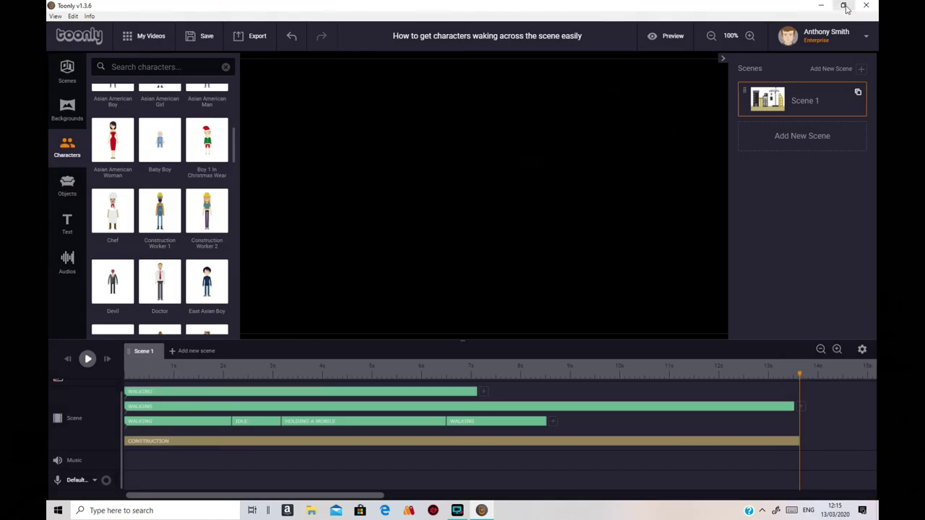